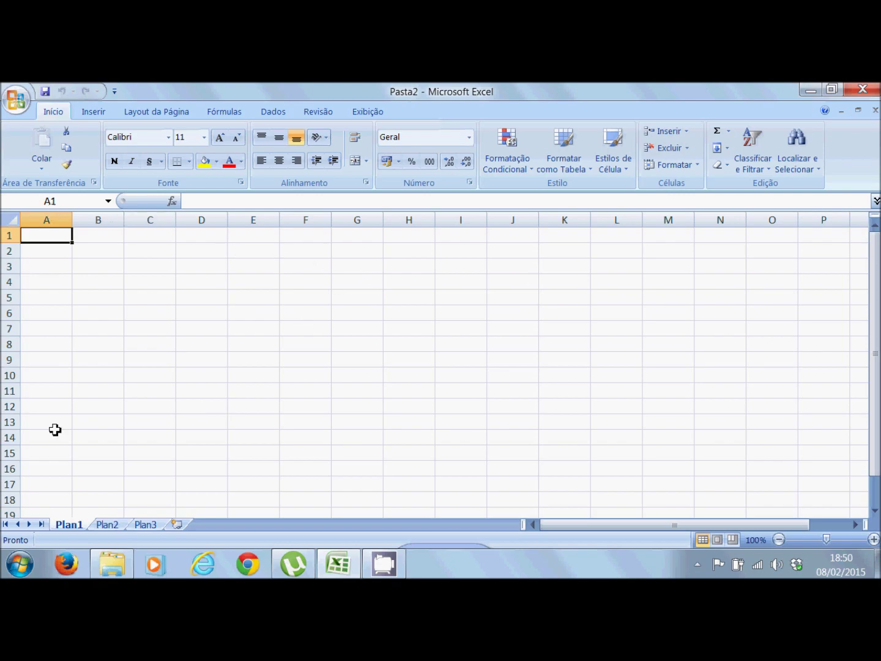
Select columns A through D one after another to examine how the sheet's columns are lettered.
left_click(55, 220)
left_click(98, 220, "ctrl")
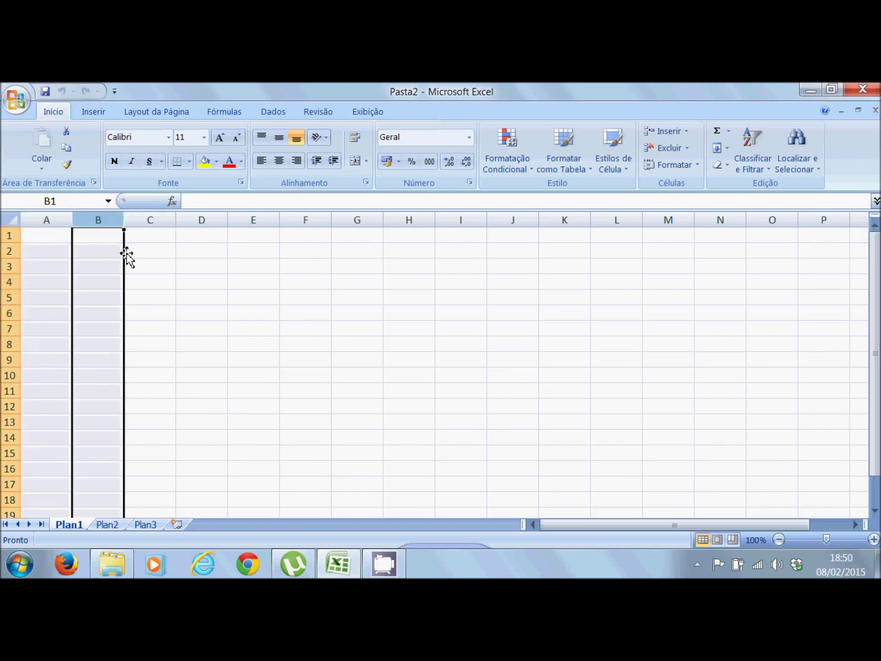
left_click(153, 220, "ctrl")
left_click(46, 221)
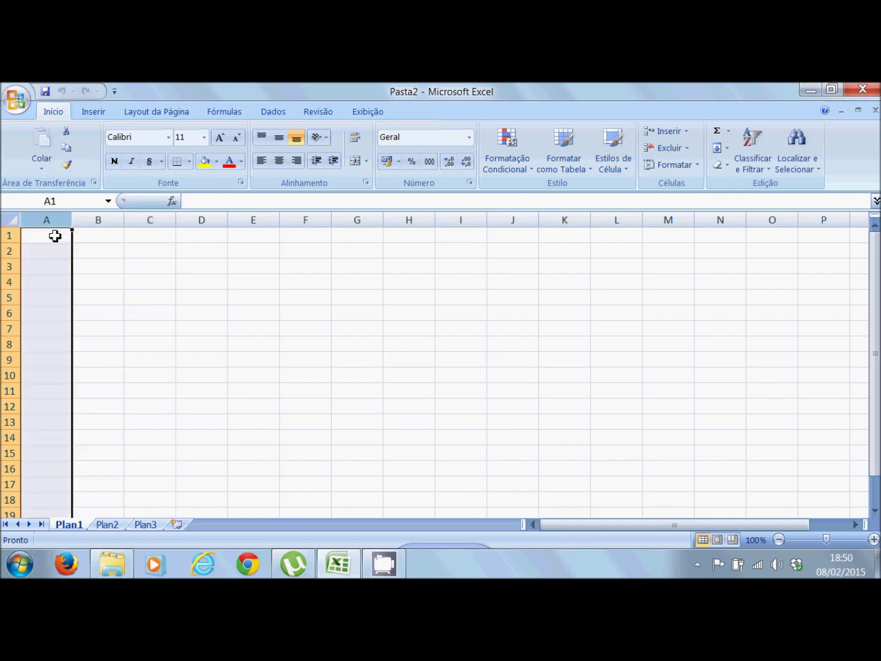
left_click(110, 221, "ctrl")
left_click(148, 221, "ctrl")
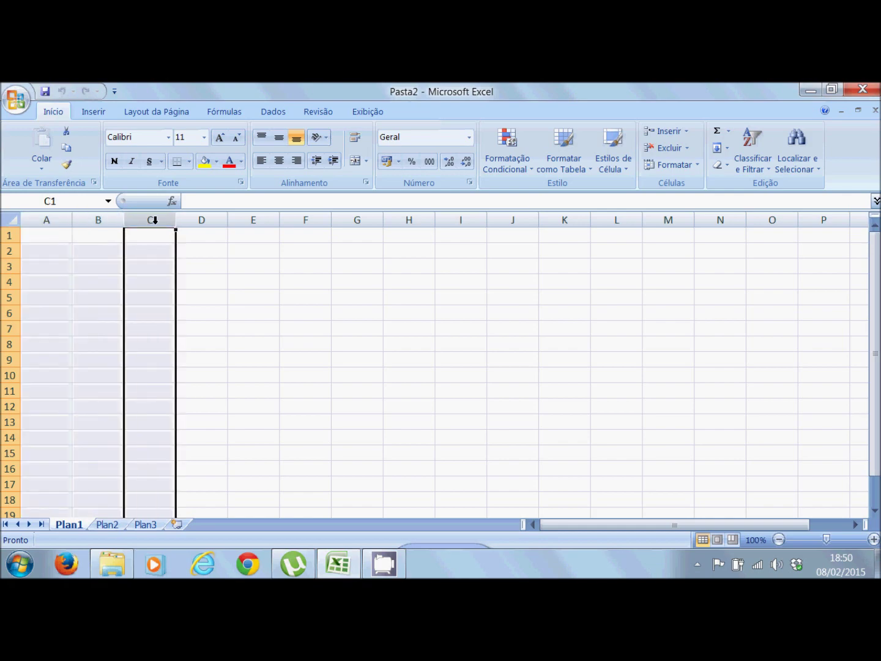
left_click(197, 220, "ctrl")
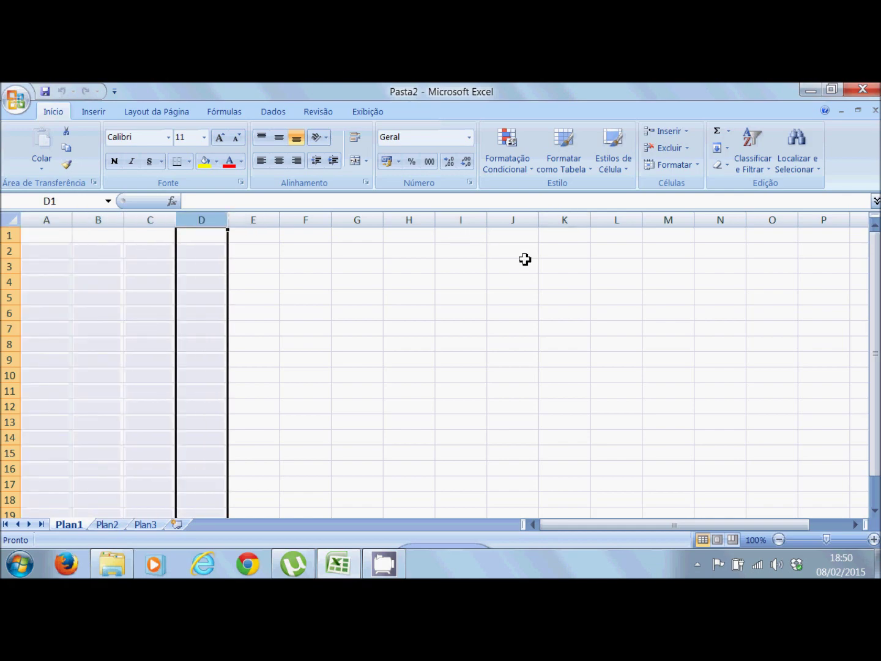
Select rows 1, 2 and 3 in turn to examine the row numbering, ending on cell A1.
left_click(48, 250)
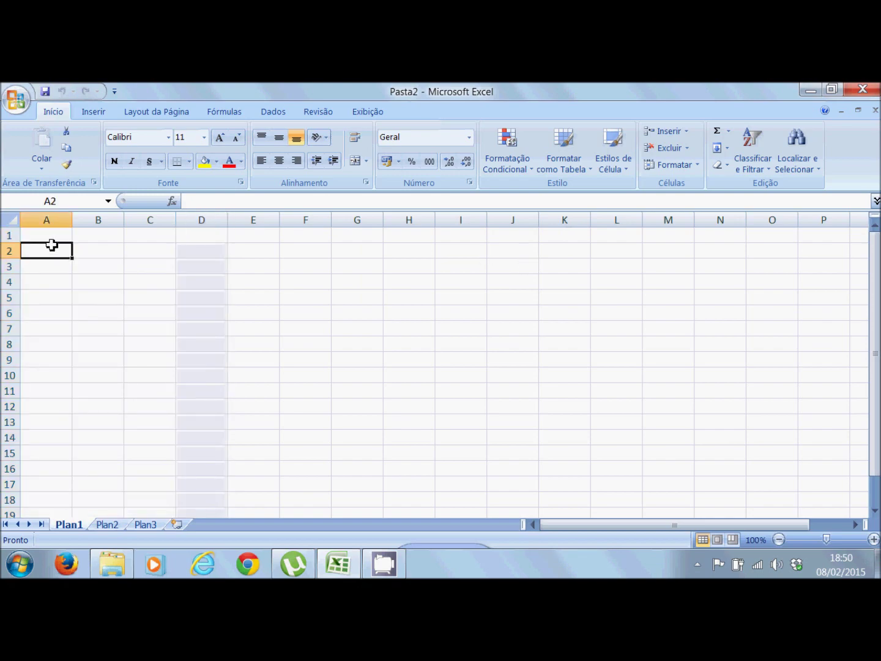
left_click(5, 234)
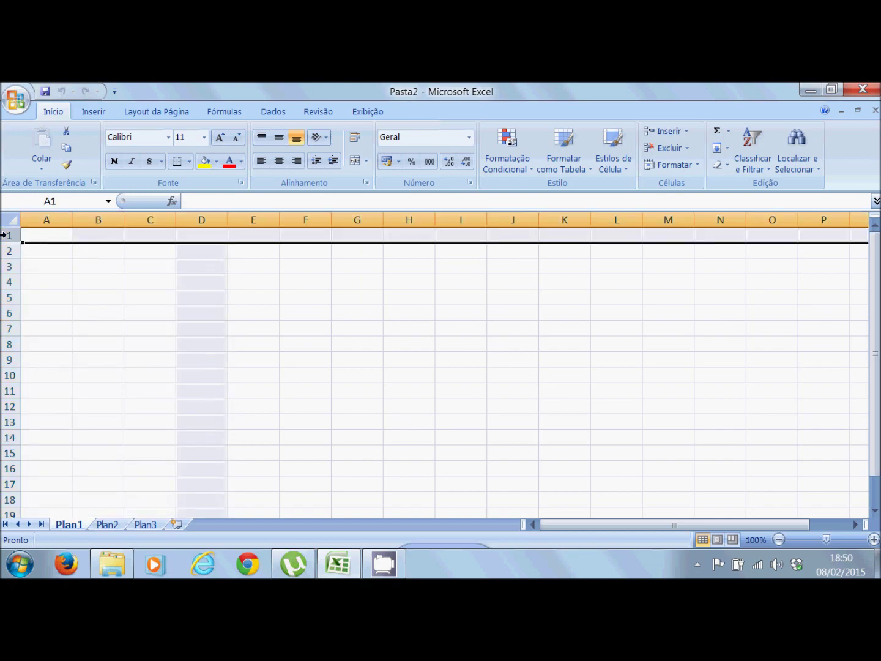
left_click(5, 251)
left_click(5, 265)
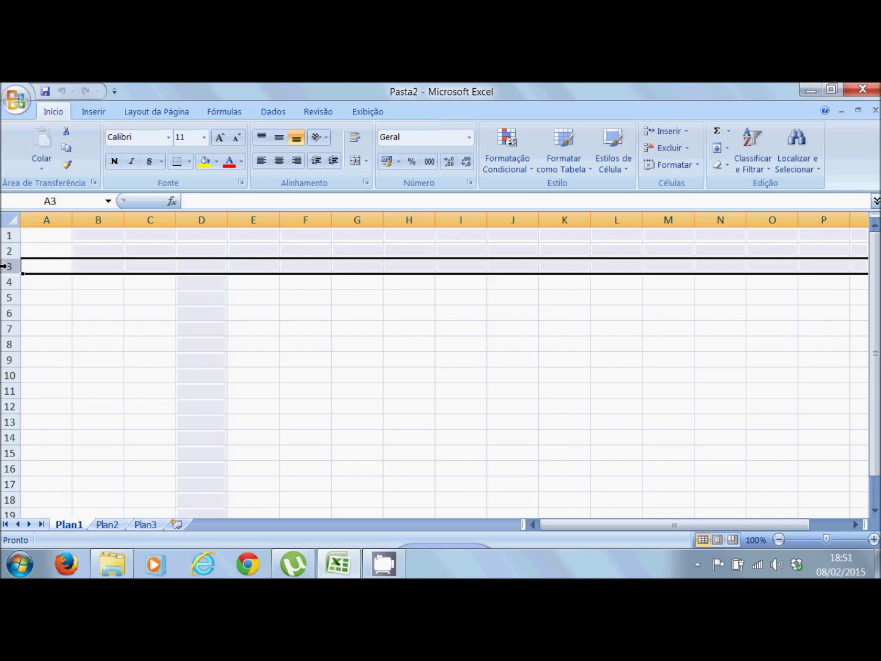
left_click(40, 235)
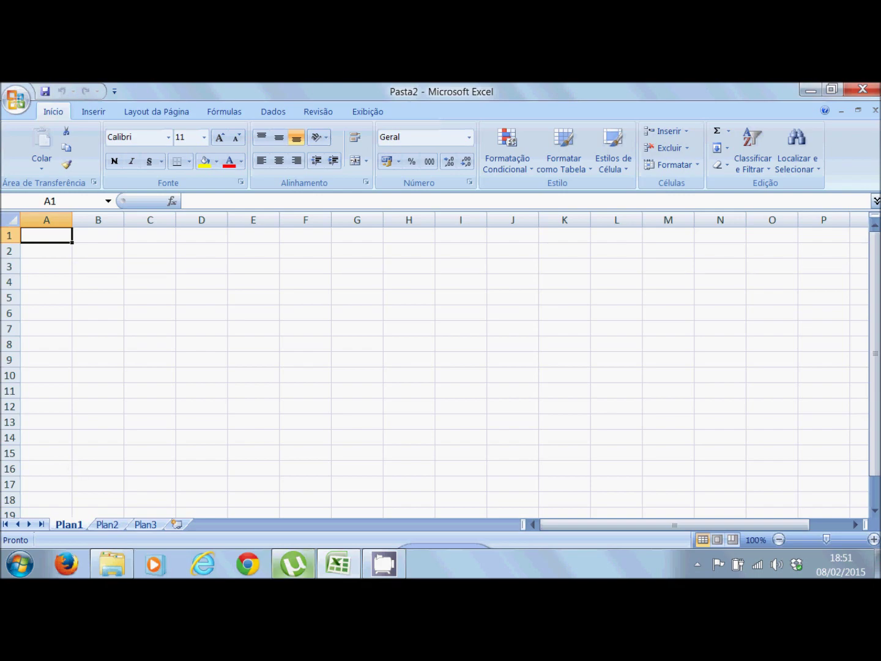
Examine how column lettering continues past Z by selecting columns Z, AA, AB and AC, and return to column A.
left_click_drag(875, 513, 855, 277)
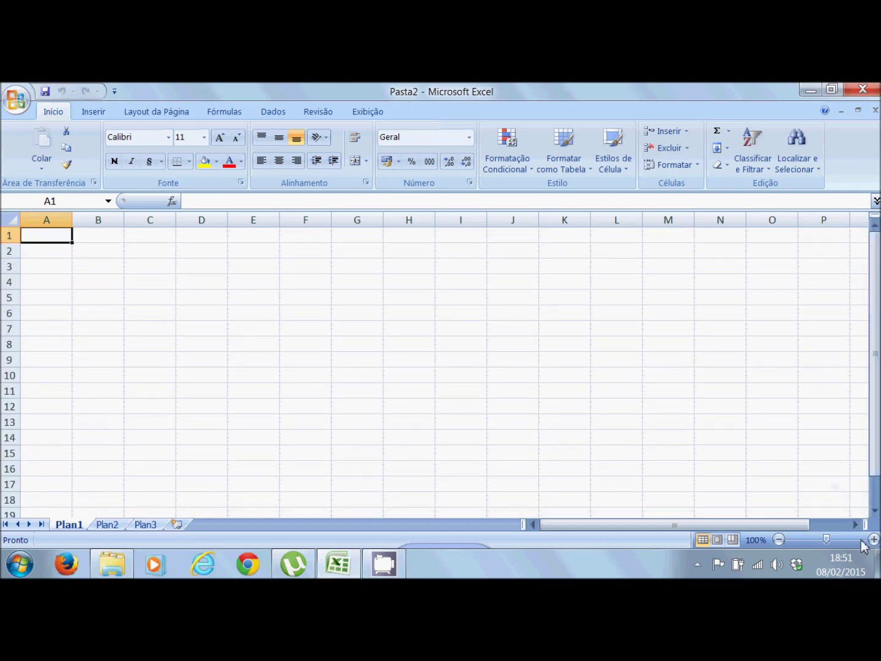
left_click_drag(855, 525, 855, 525)
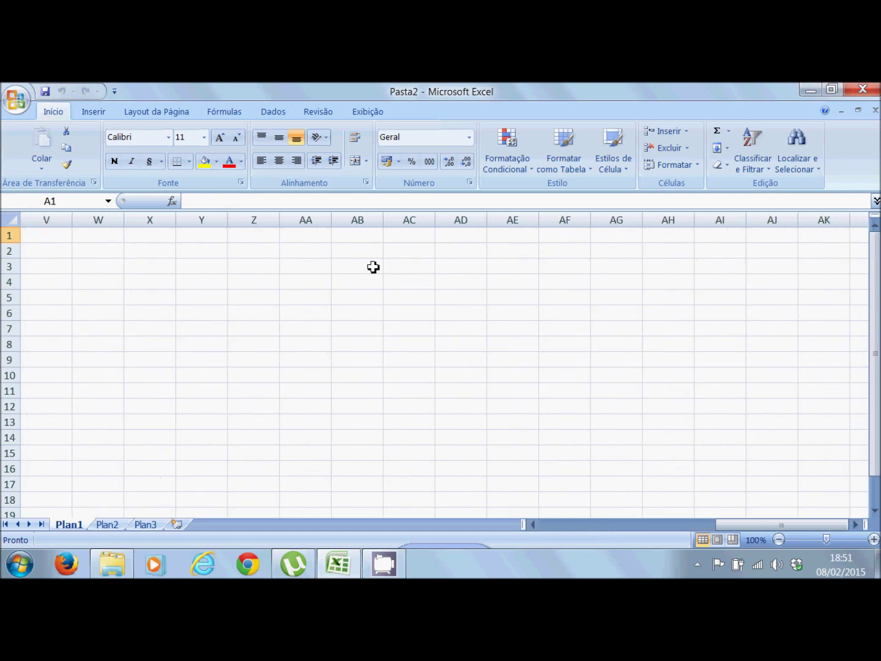
left_click(236, 218)
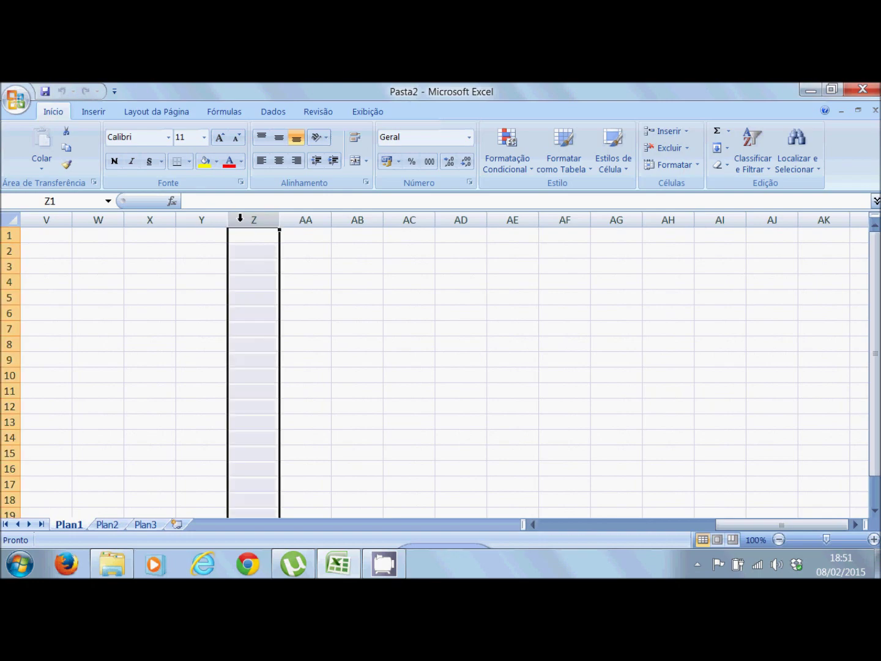
left_click(297, 219)
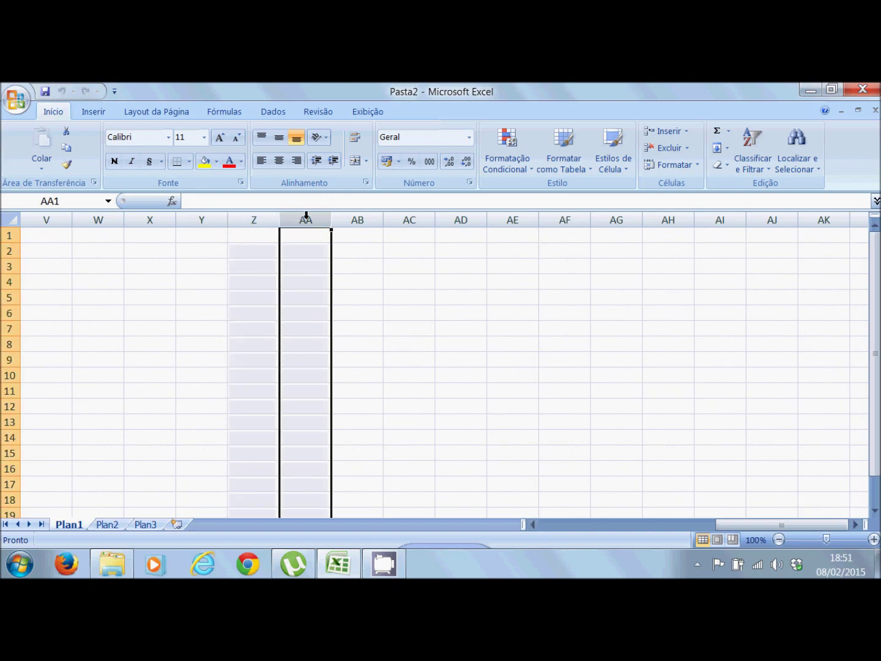
left_click(355, 219)
left_click(400, 221)
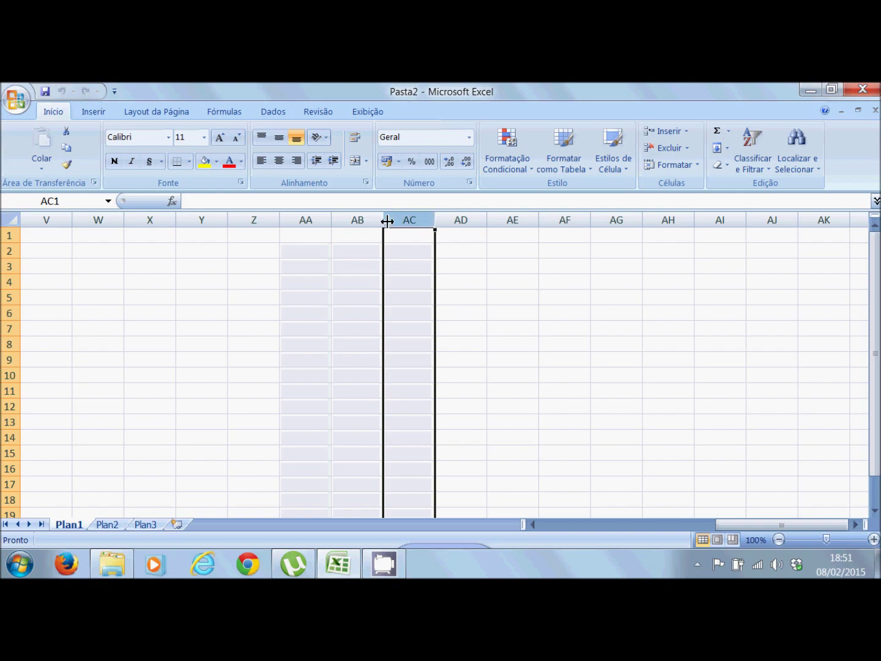
left_click_drag(765, 518, 563, 526)
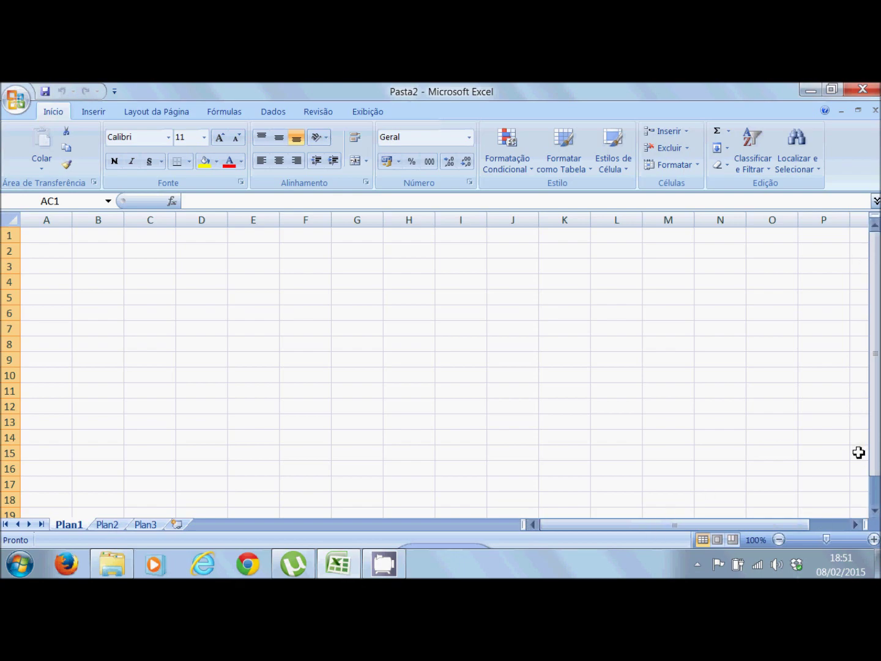
Widen column B slightly at its boundary with column C.
left_click(25, 239)
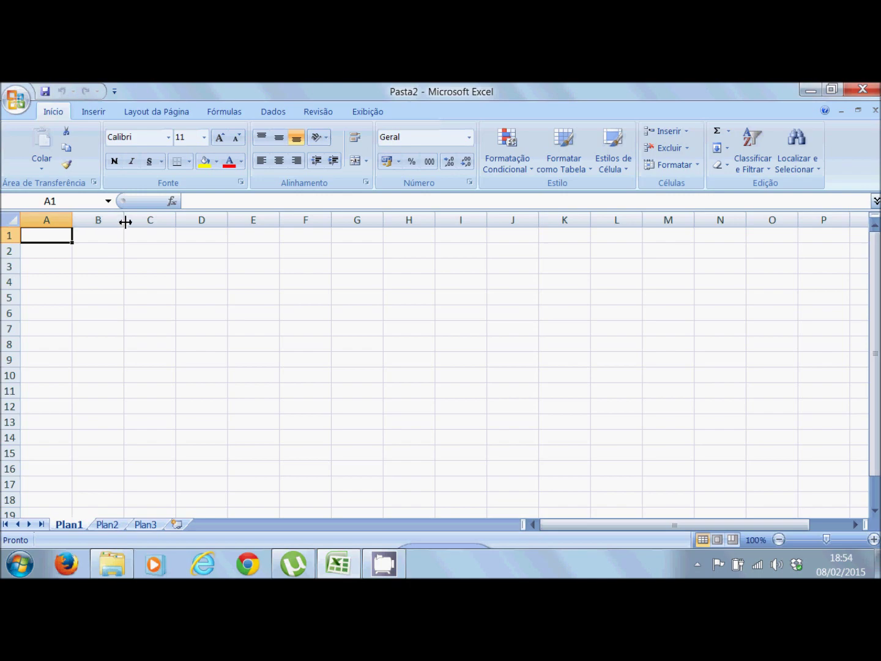
mouse_move(124, 222)
left_mouse_down()
mouse_move(176, 216)
mouse_move(92, 221)
mouse_move(129, 220)
left_mouse_up()
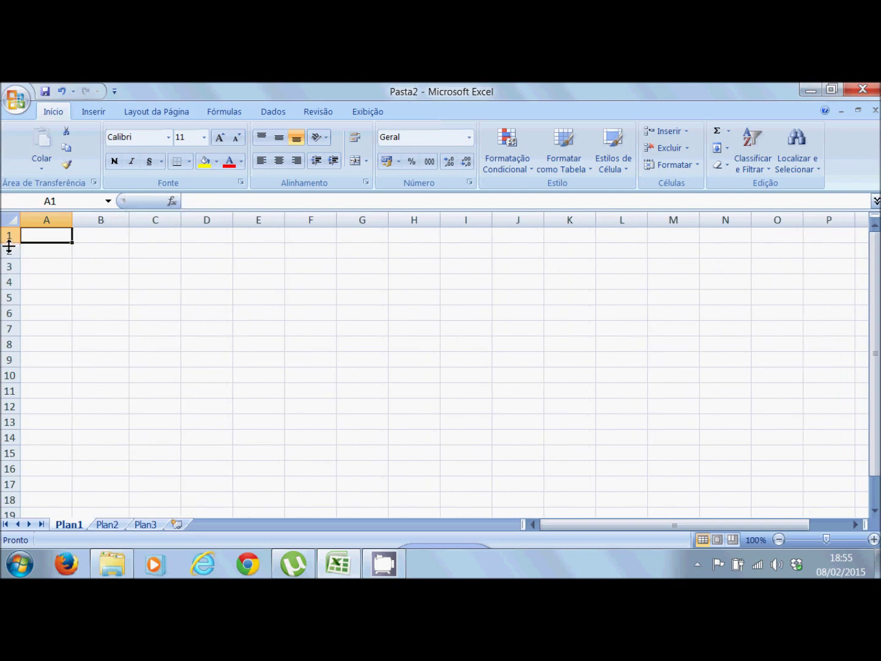
mouse_move(9, 244)
left_mouse_down()
mouse_move(14, 262)
mouse_move(13, 243)
left_mouse_up()
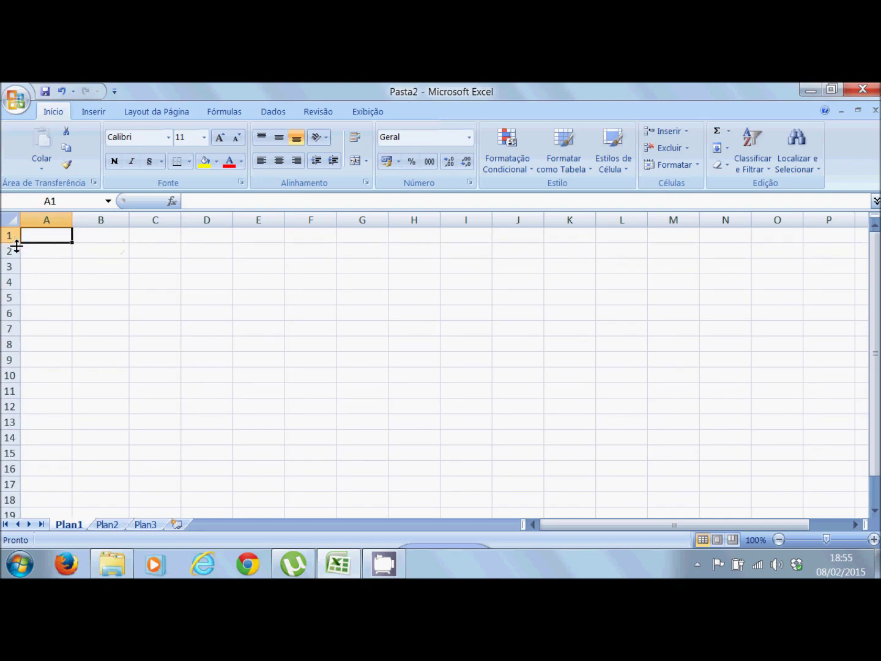
Select individual cells such as D6, G8, F4, E4 and F6 to examine how columns and rows intersect.
left_click(31, 276)
left_click(218, 312)
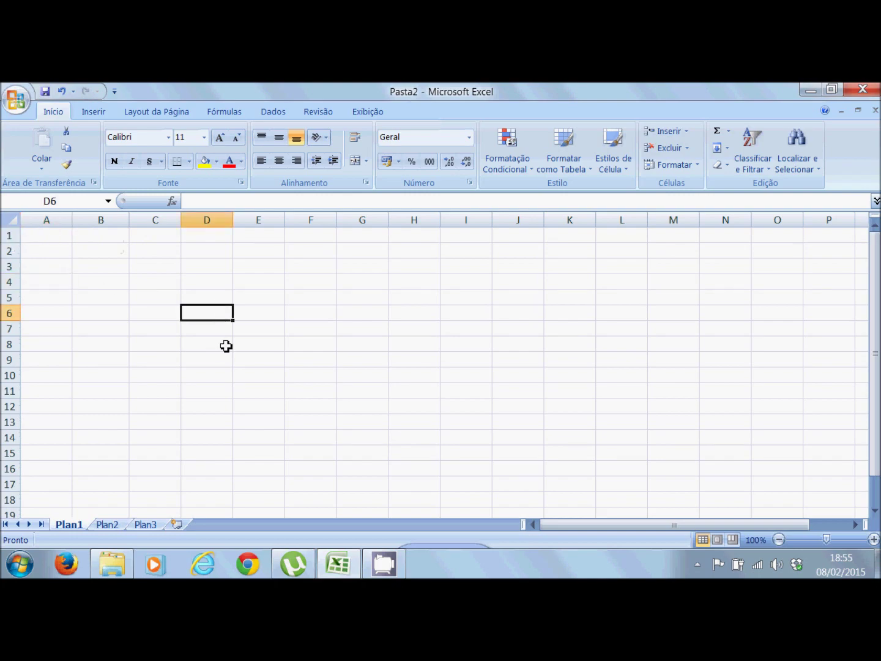
left_click(367, 310)
left_click(373, 343)
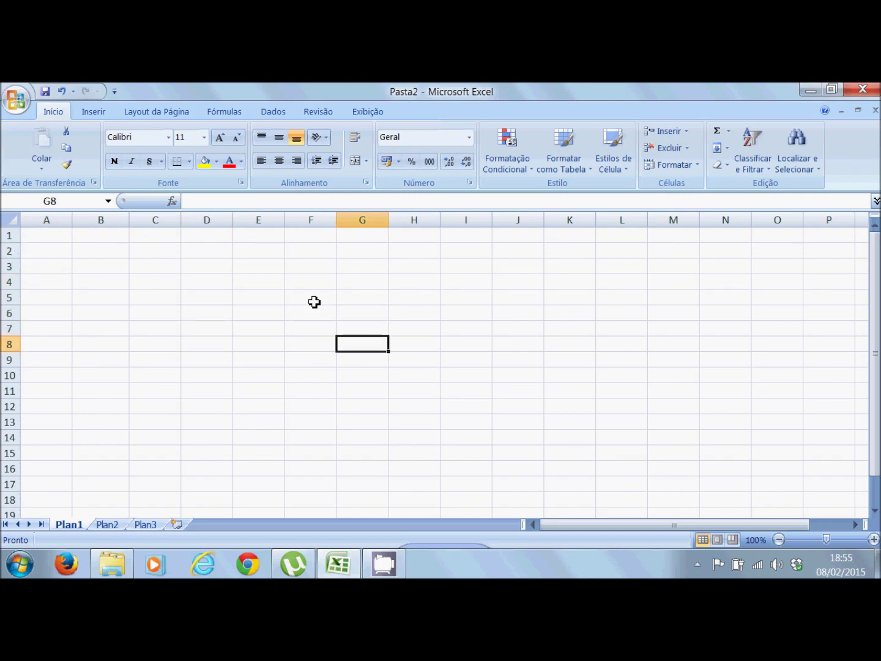
left_click(298, 290)
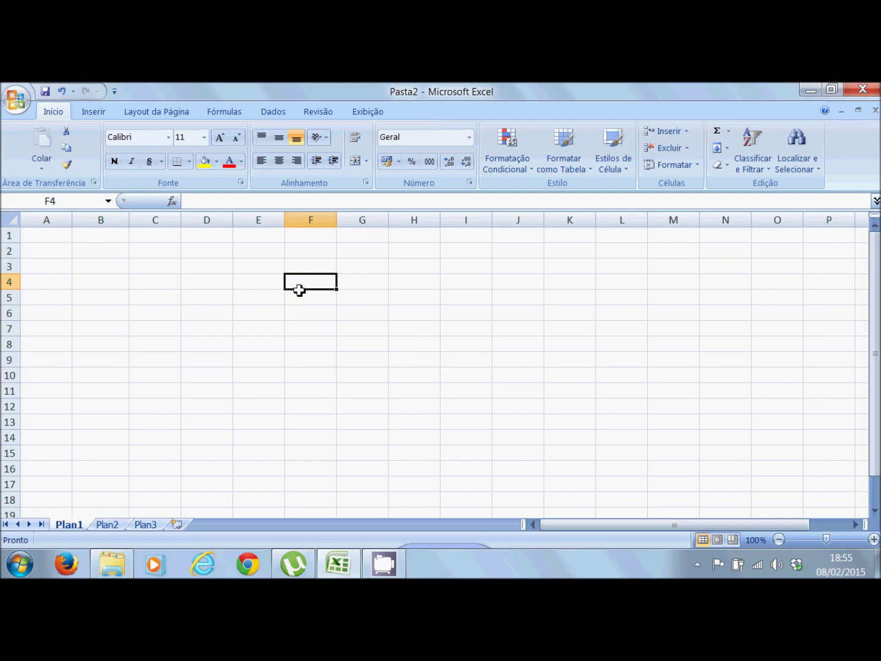
left_click(163, 254)
left_click(168, 289)
left_click(244, 285)
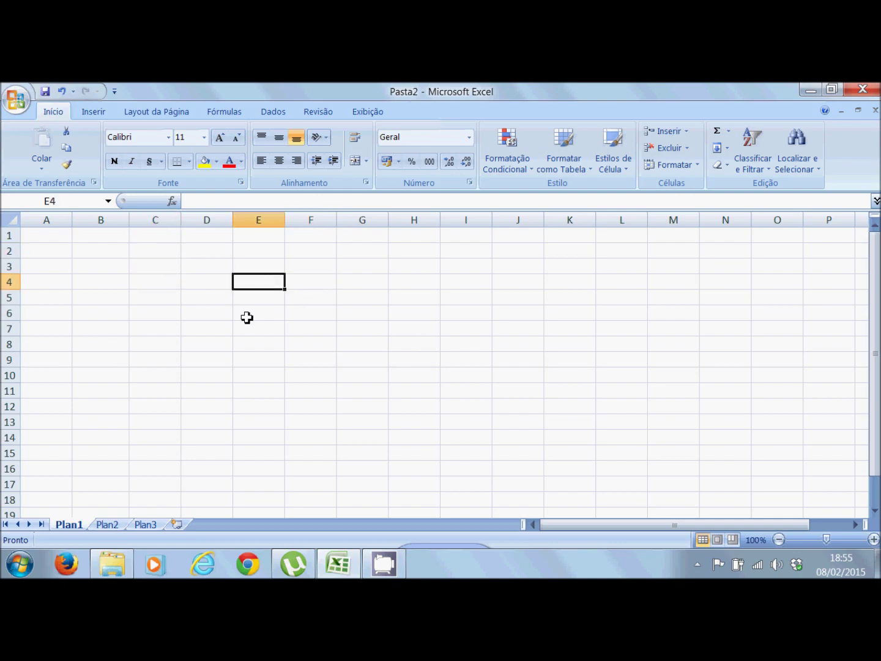
left_click(247, 313)
left_click(223, 311)
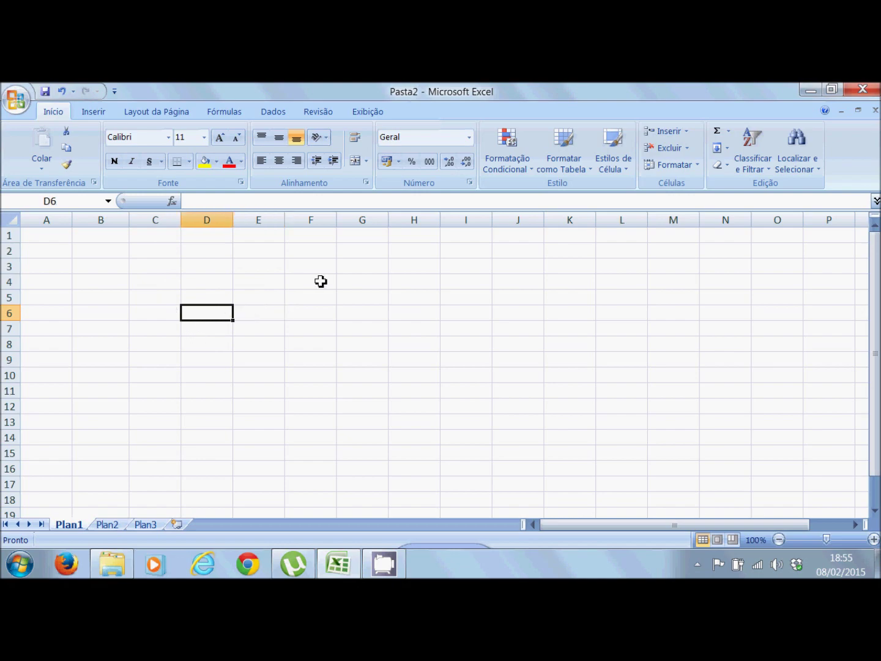
left_click(321, 282)
left_click(308, 314)
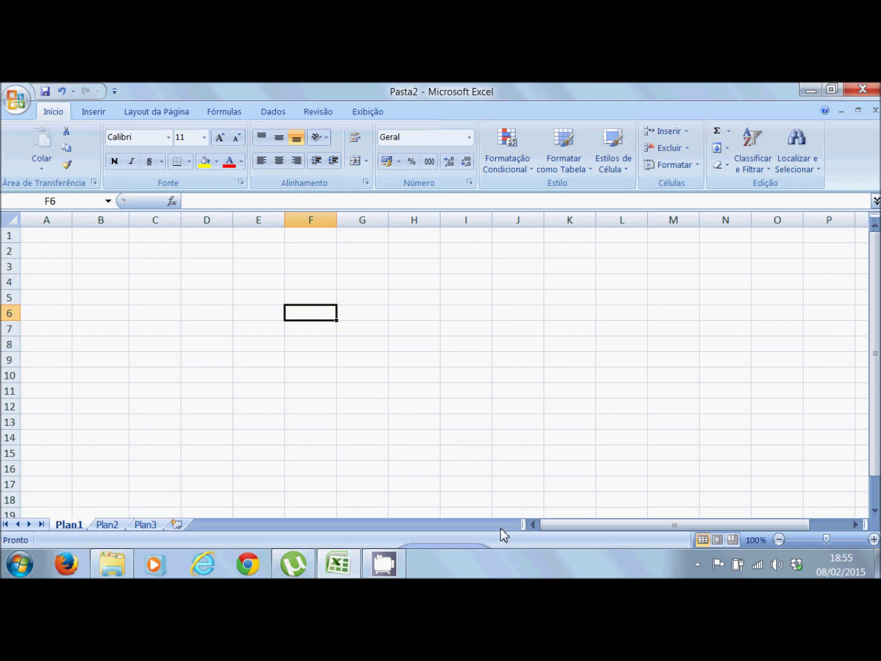
Select cells I10, E5, K4 and C2 in turn and match each with its column letter and row number.
left_click(472, 376)
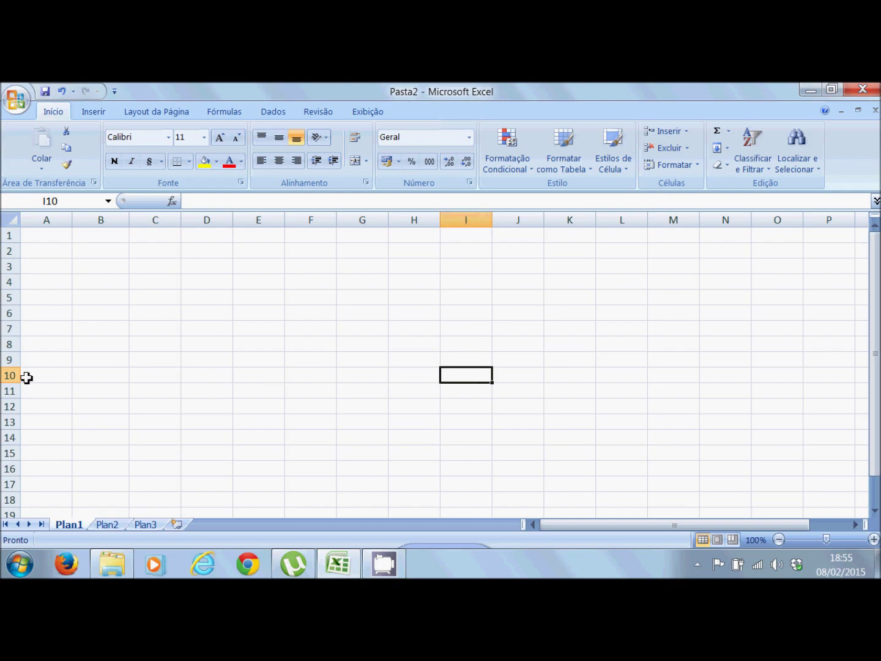
left_click(255, 294)
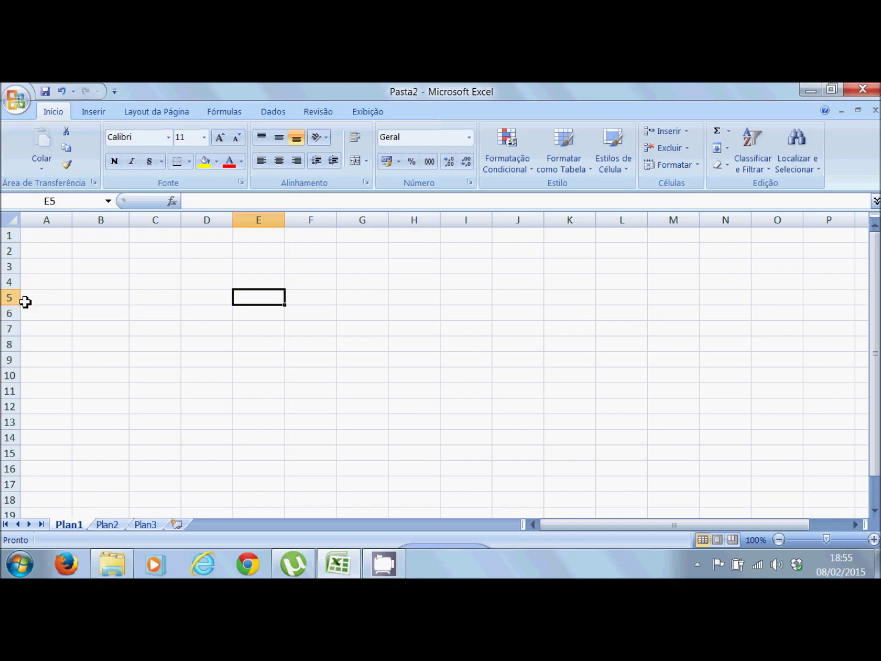
left_click(569, 283)
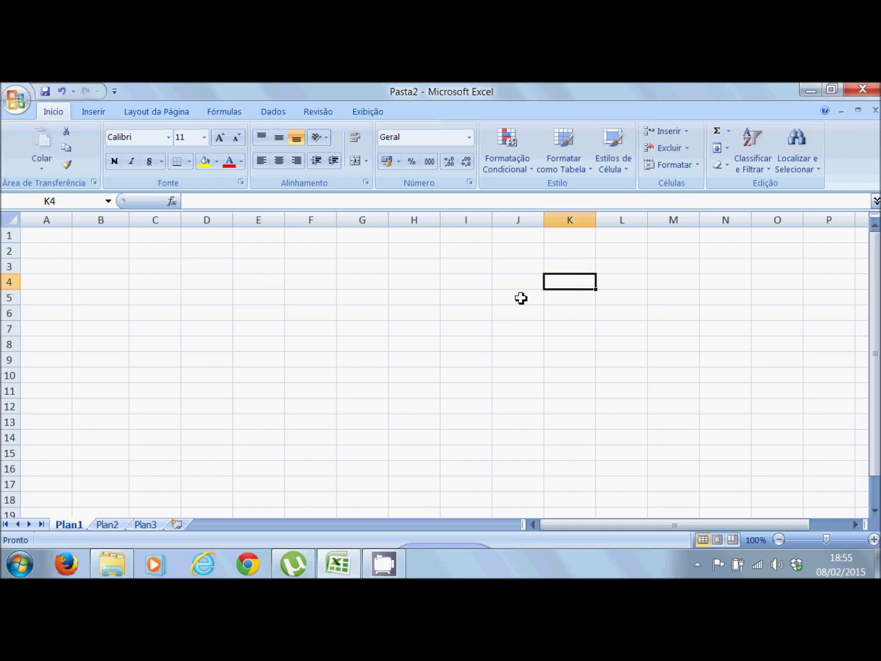
left_click(157, 254)
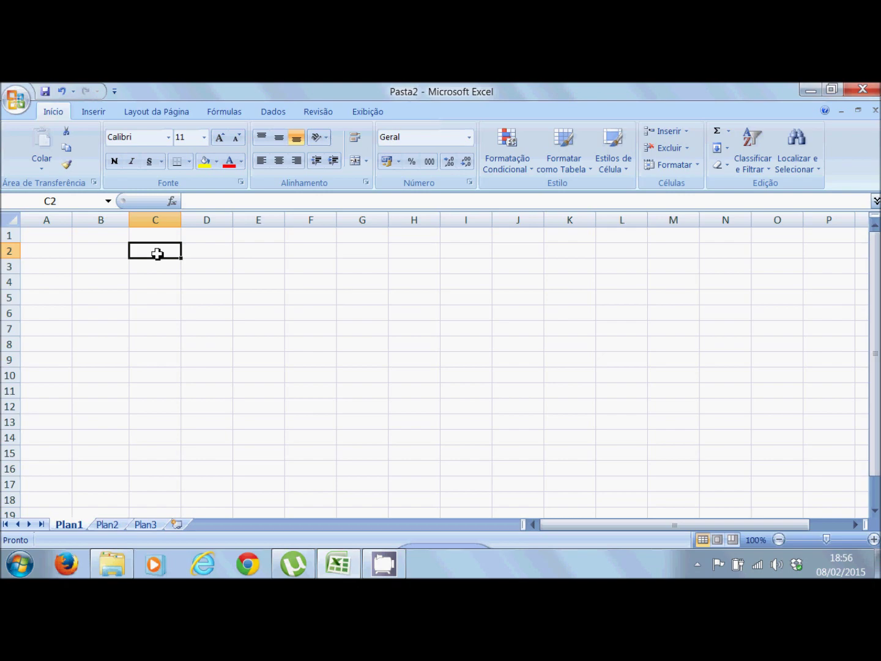
Enter the headings "Itens", "Qtde" and "Valor Unit." in cells A1, B1 and C1.
left_click(65, 237)
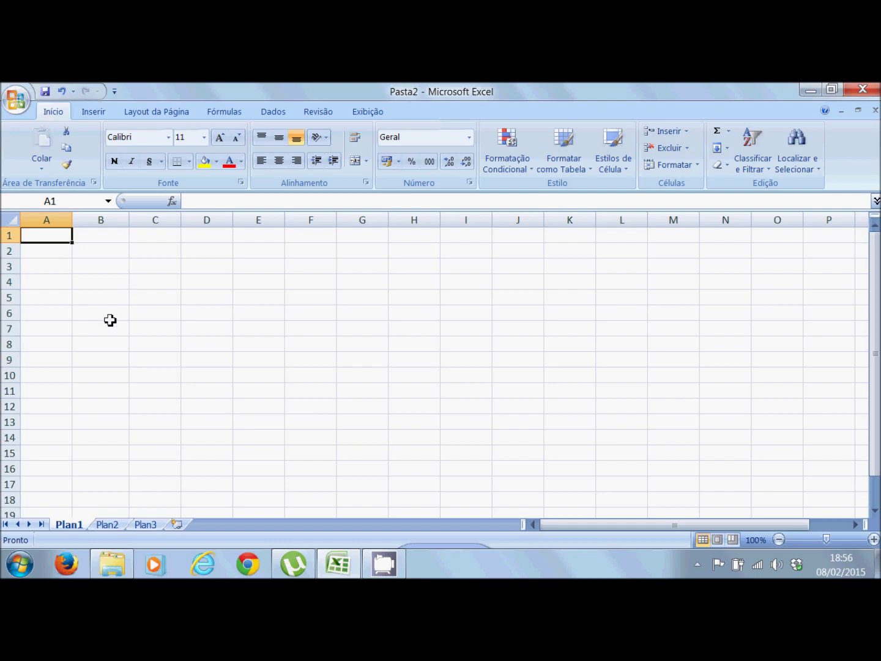
type("Itens")
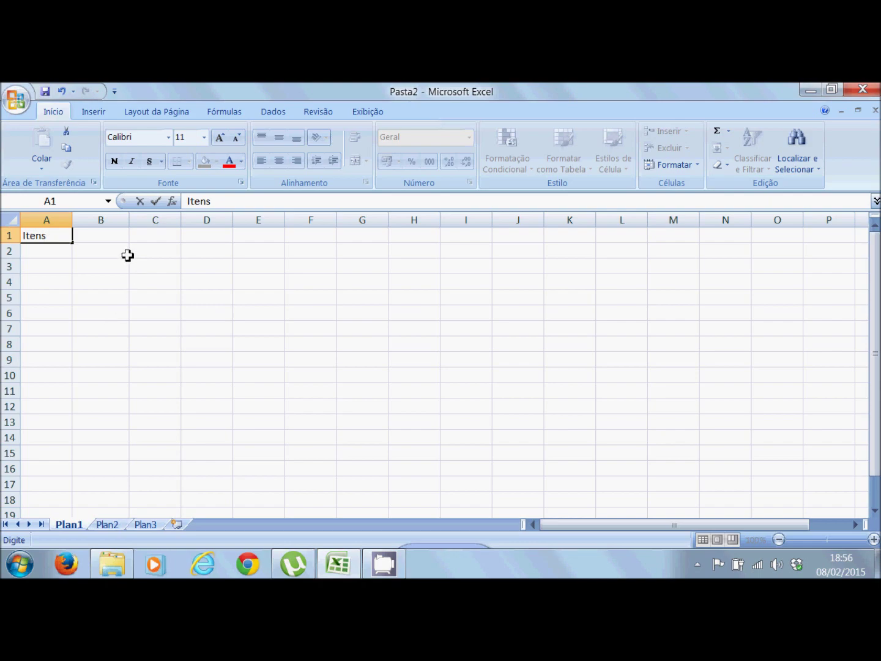
left_click(114, 238)
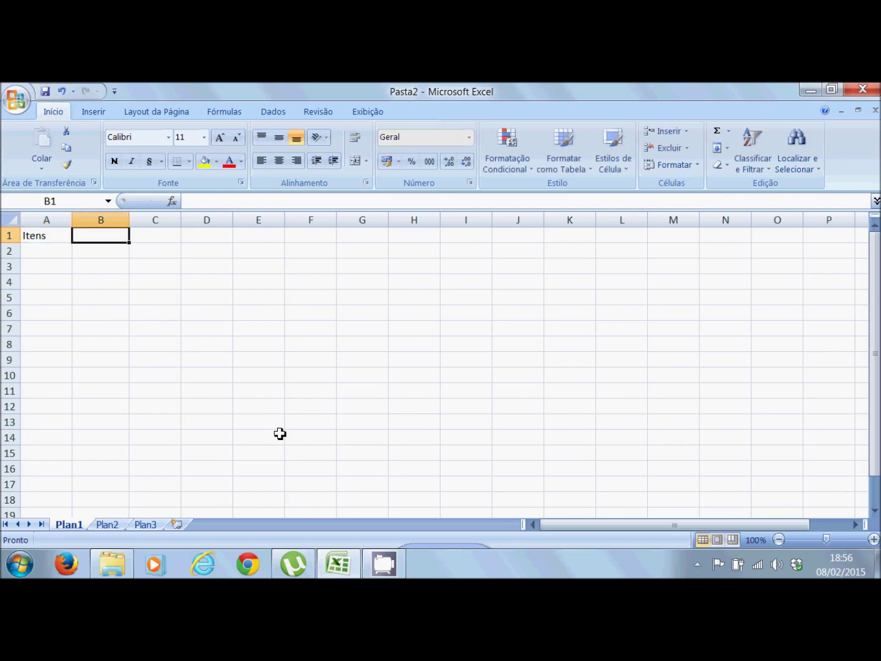
type("Qtde")
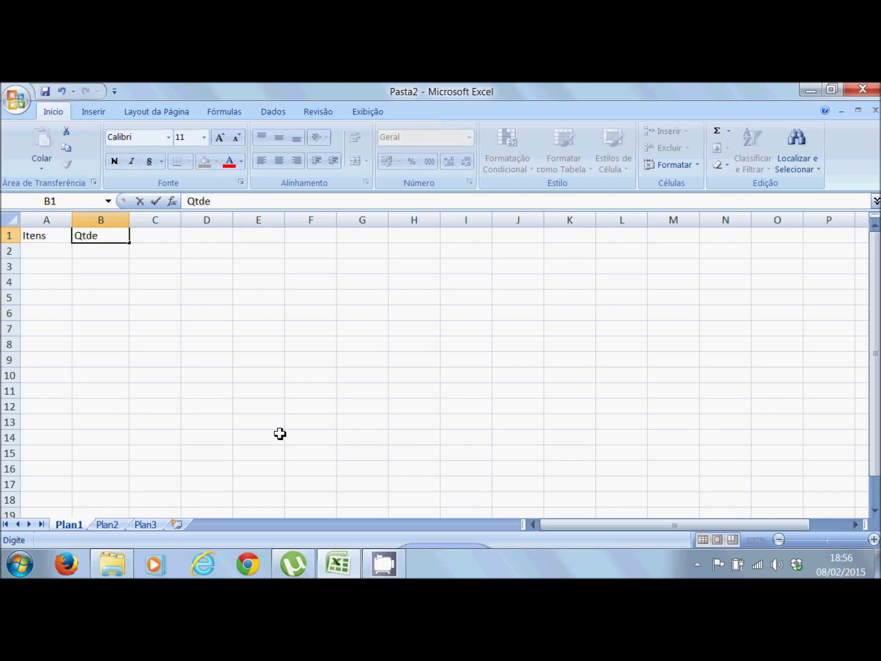
key("Return")
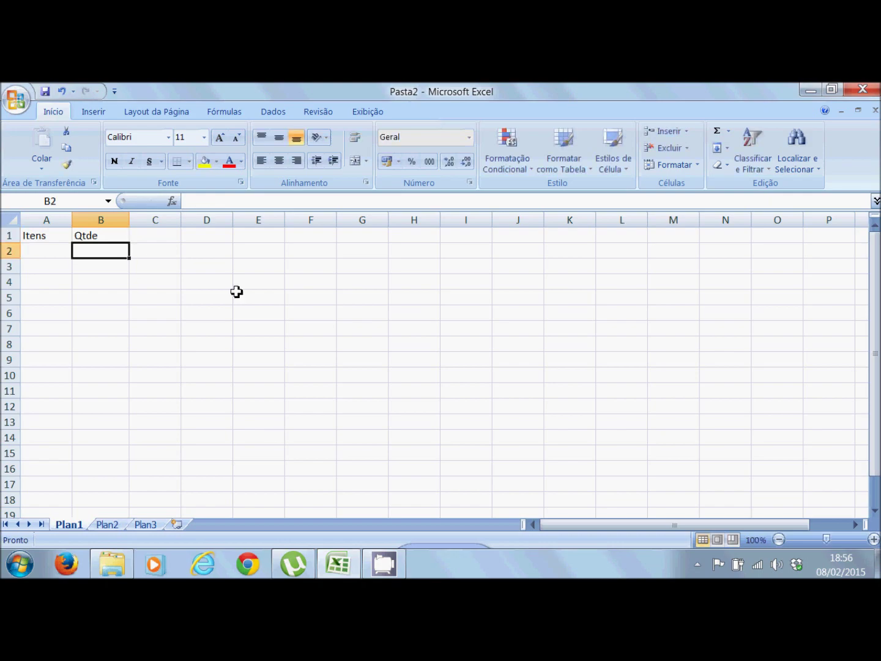
left_click(162, 231)
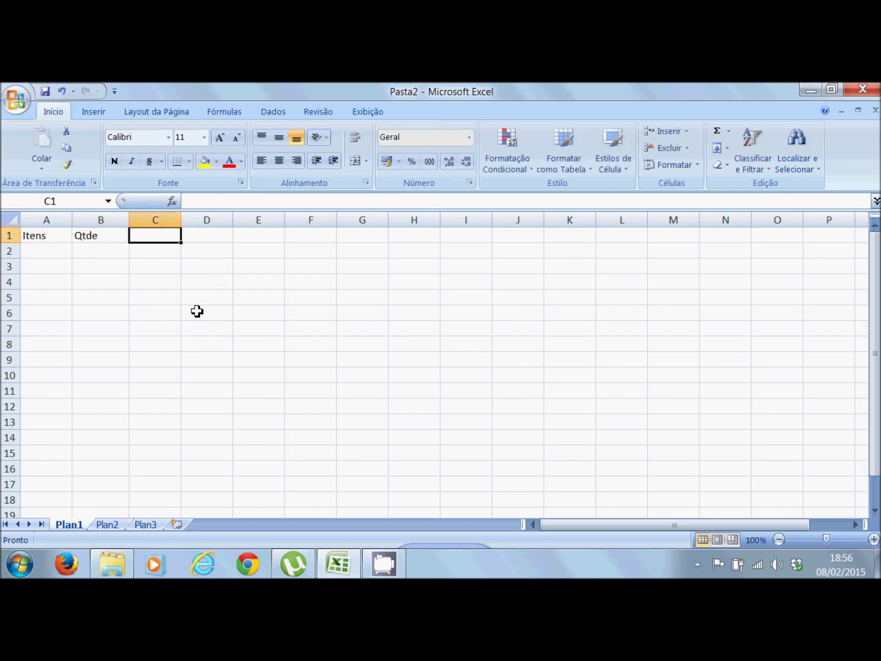
type("Valor Uni")
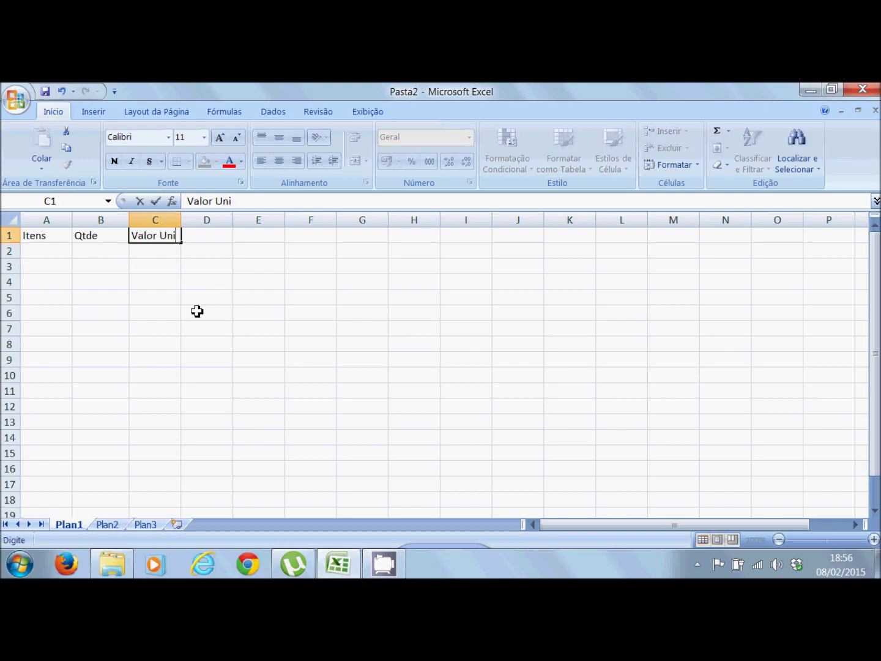
type("t.")
key("Return")
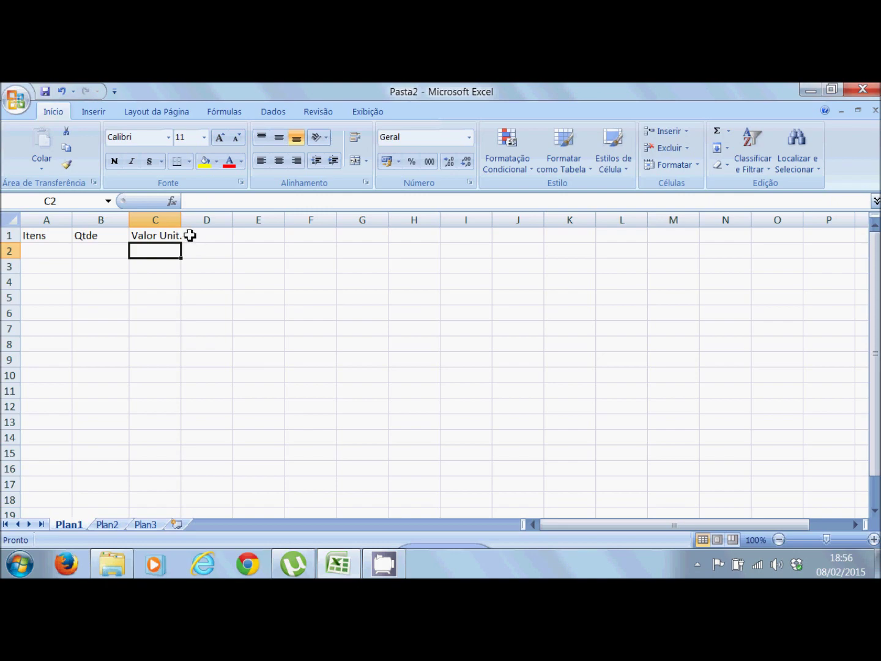
Enter the heading "Valor Total" in cell D1 and widen columns C and D to fit their headings.
left_click_drag(184, 223, 191, 223)
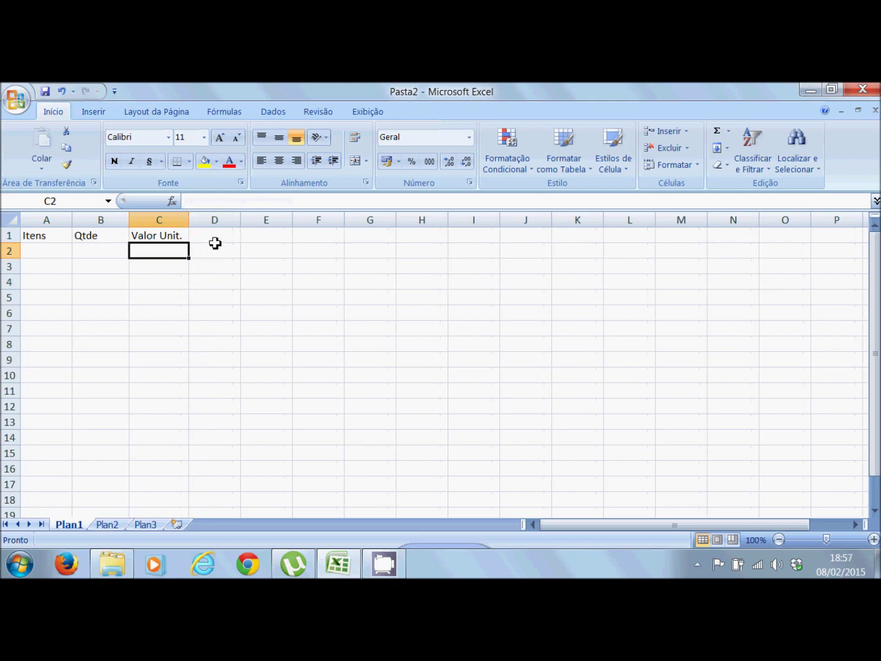
left_click(212, 237)
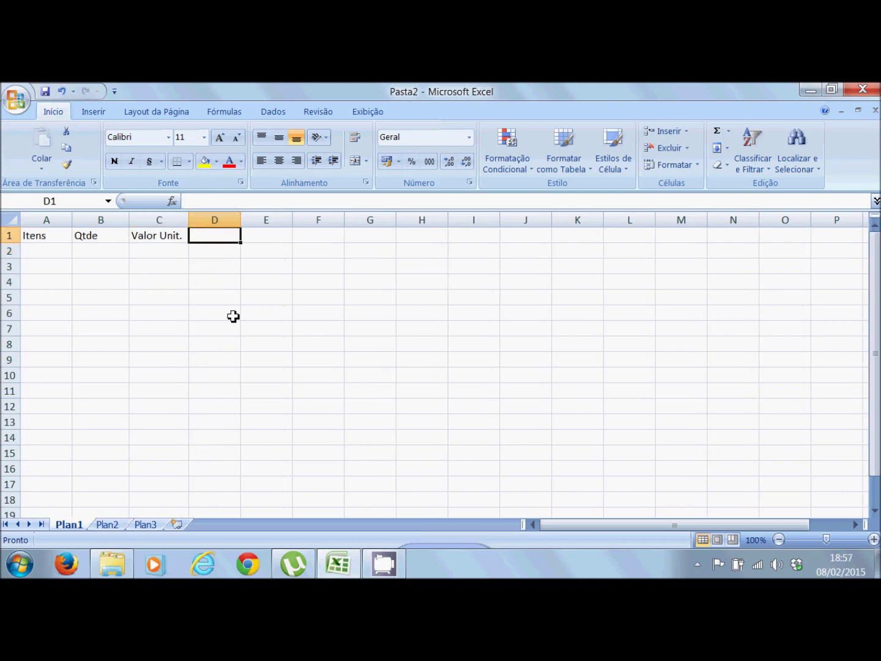
type("Valor Total")
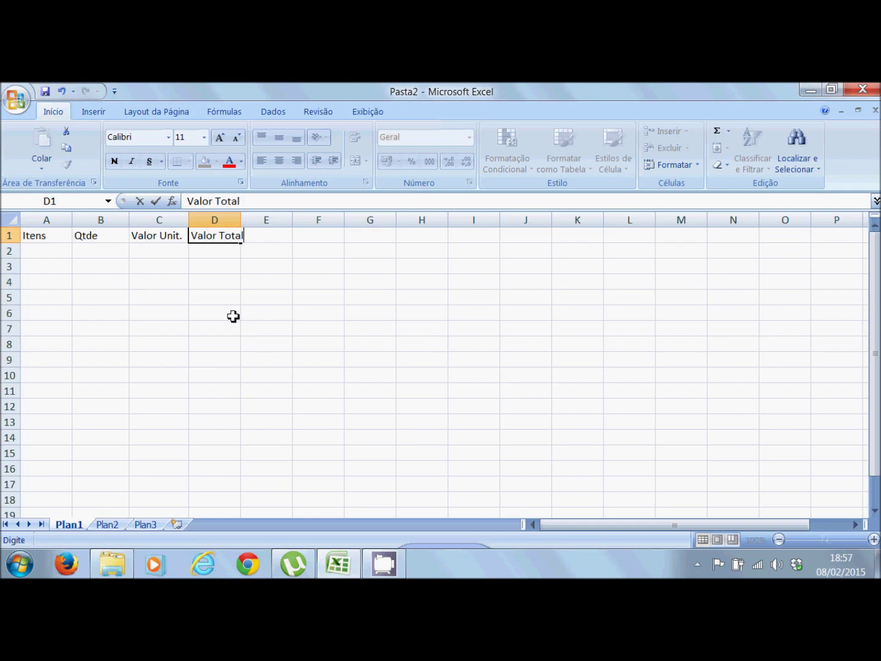
key("Return")
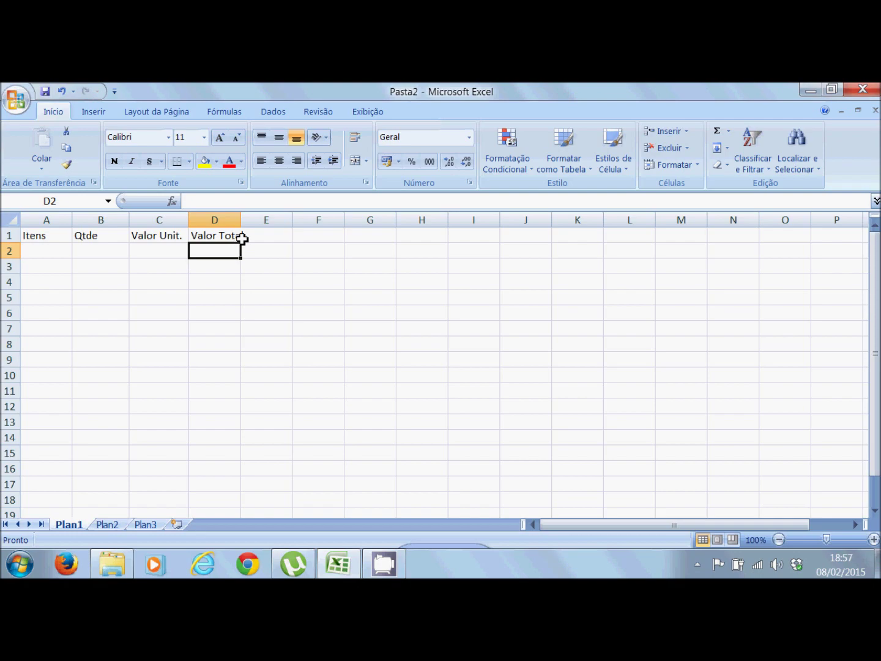
left_click_drag(245, 224, 248, 224)
left_click(265, 284)
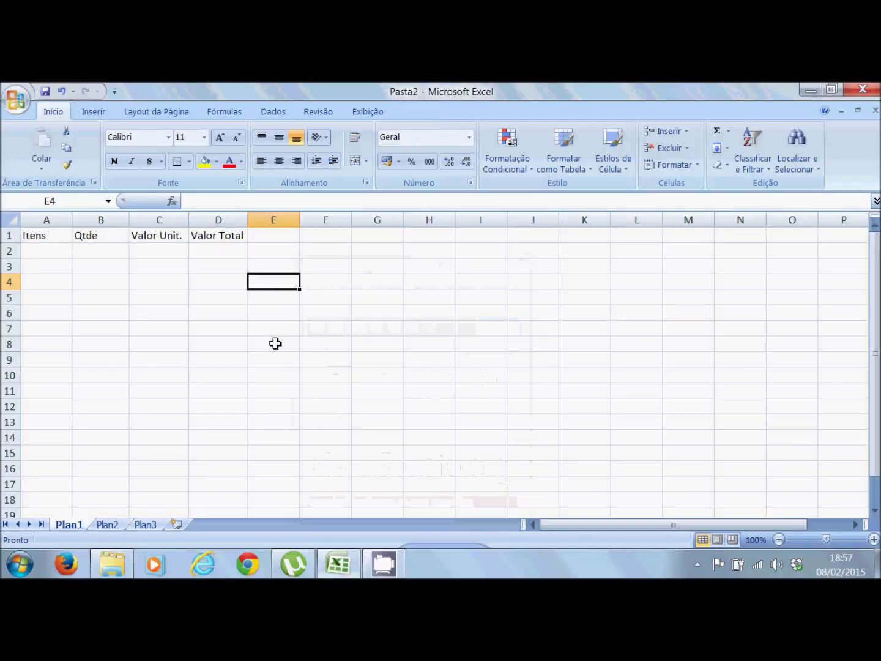
Enter the items "Pão", "Arroz" and "Chocolate" in cells A2, A3 and A4.
left_click(45, 251)
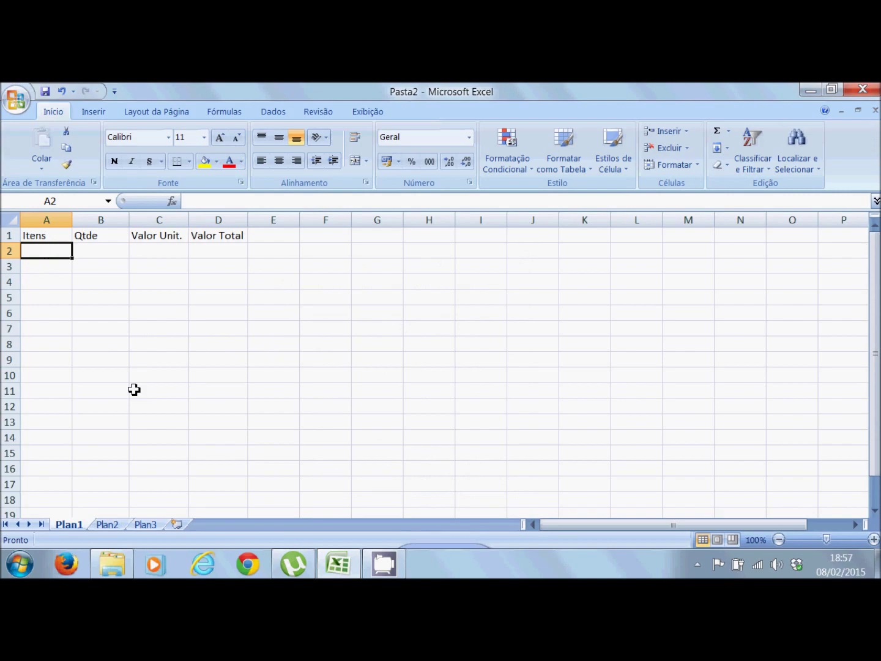
type("Pão")
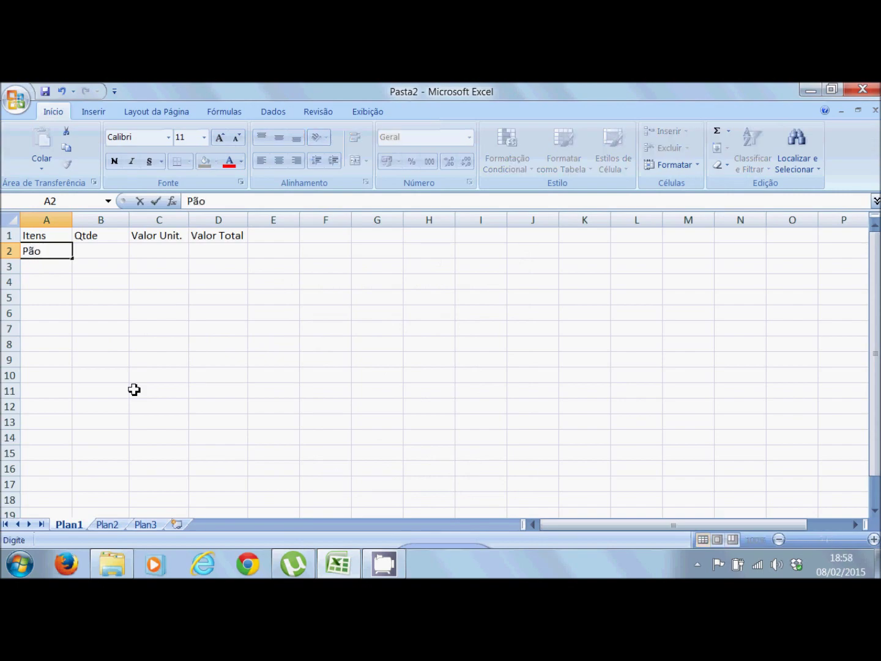
key("Return")
type("arroz")
key("BackSpace")
key("BackSpace")
key("BackSpace")
key("BackSpace")
key("BackSpace")
type("Arroz")
key("Return")
type("Chocolate")
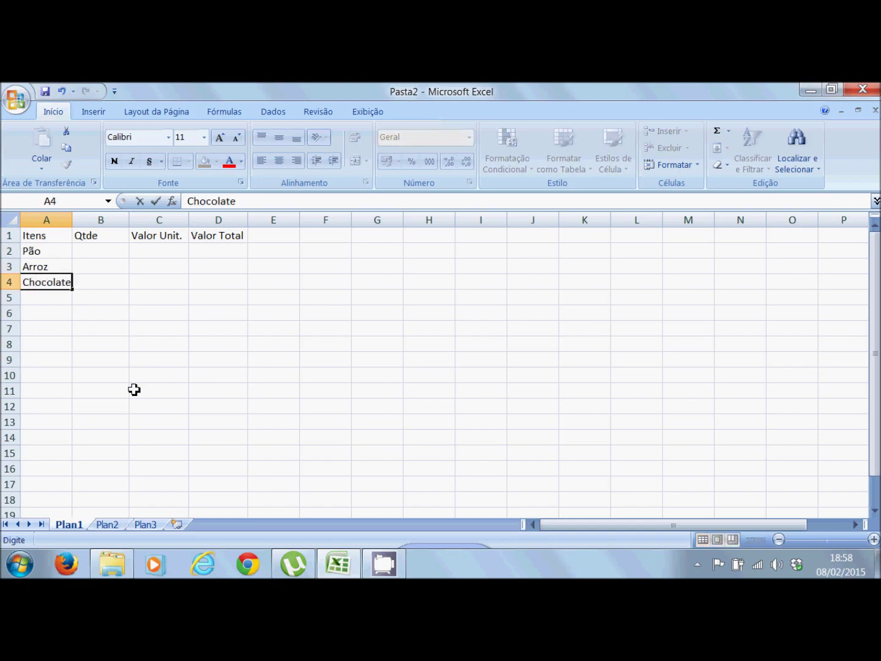
key("Return")
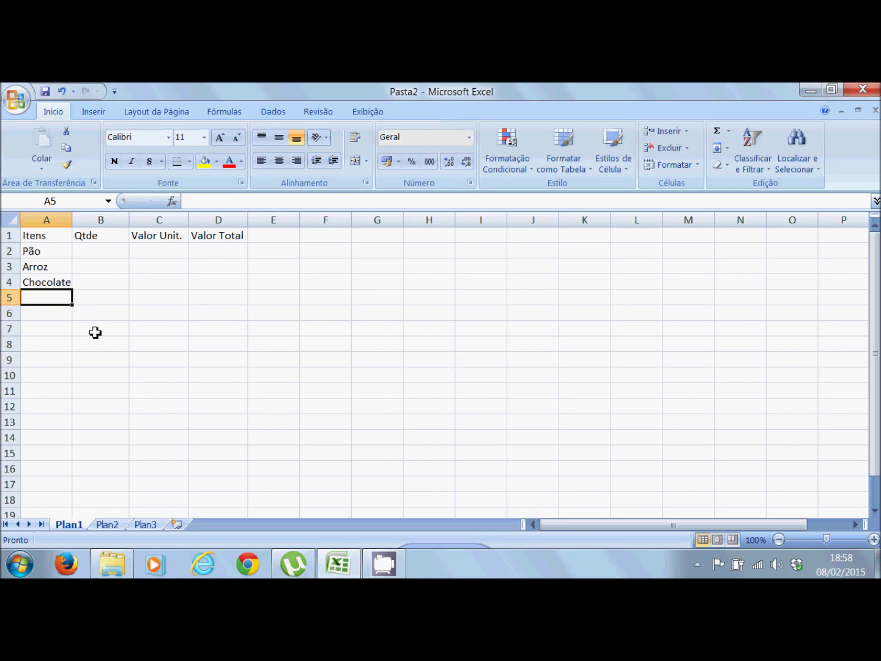
Enter the quantities 3, 2 and 5 for the three items in cells B2 to B4.
left_click(108, 253)
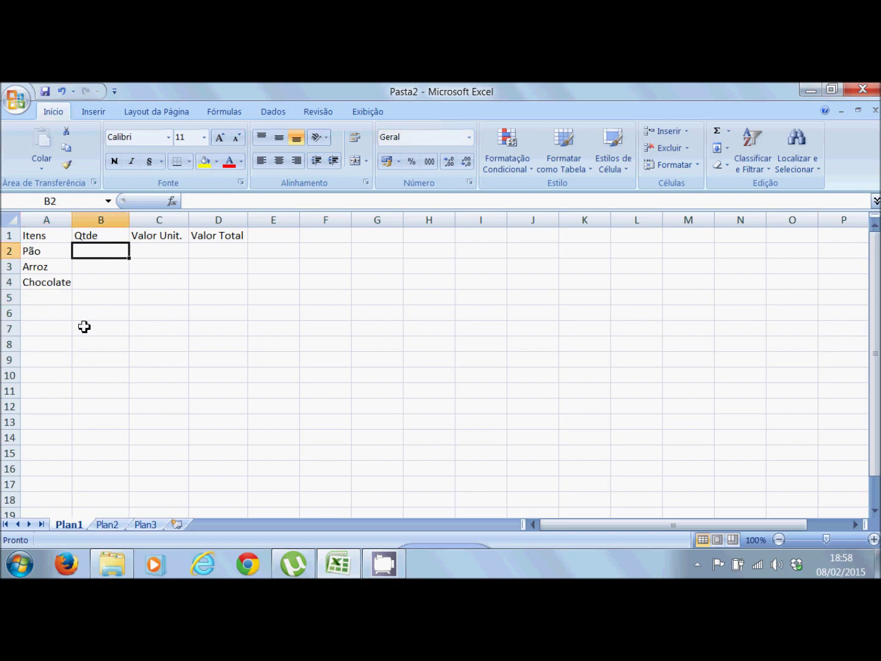
type("3")
key("Return")
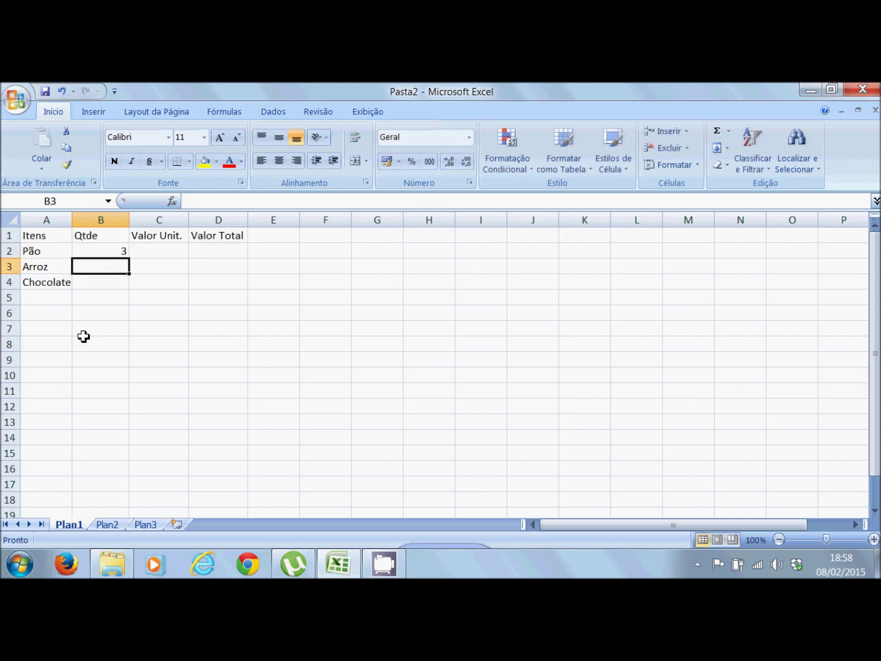
type("2")
left_click(107, 282)
type("5")
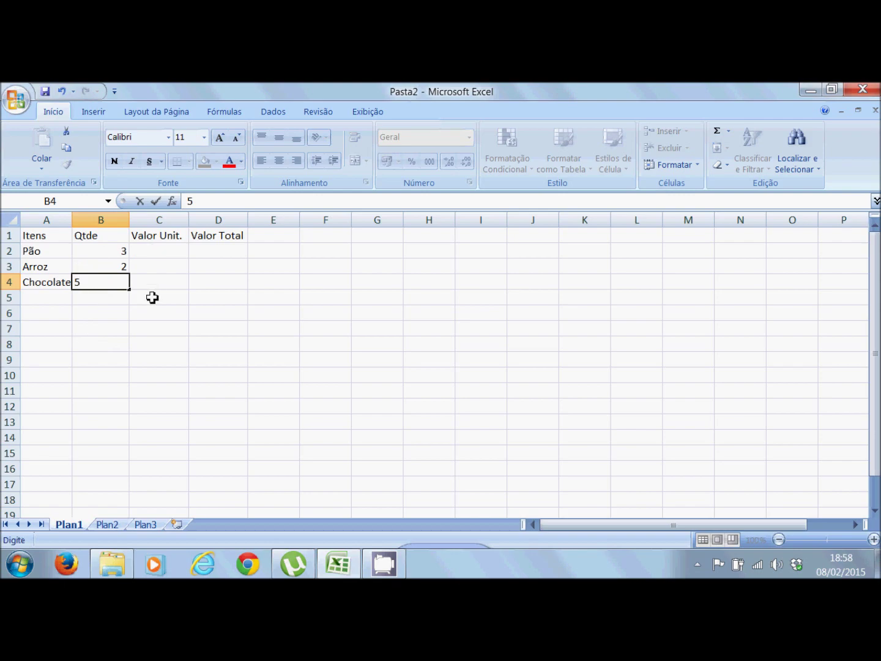
left_click(175, 249)
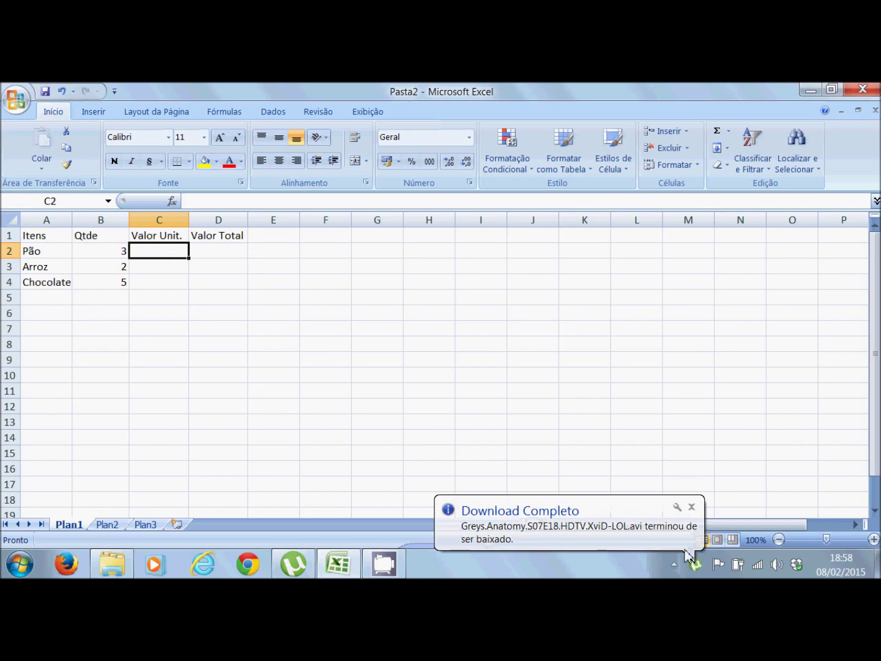
Enter the unit prices 1,50, 8,55 and 5,50 in cells C2 to C4 and give them the R$ accounting format.
left_click(691, 506)
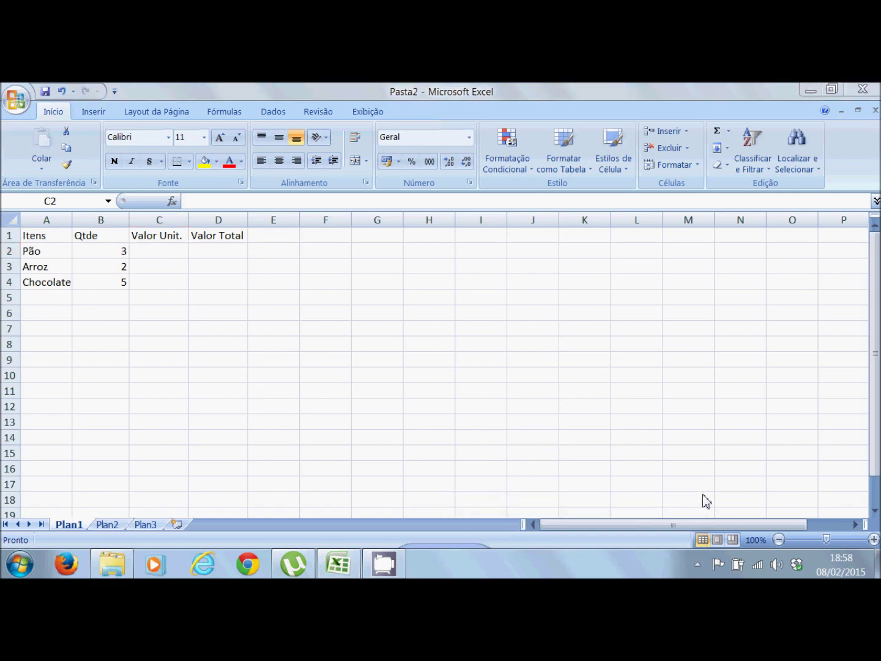
left_click(163, 250)
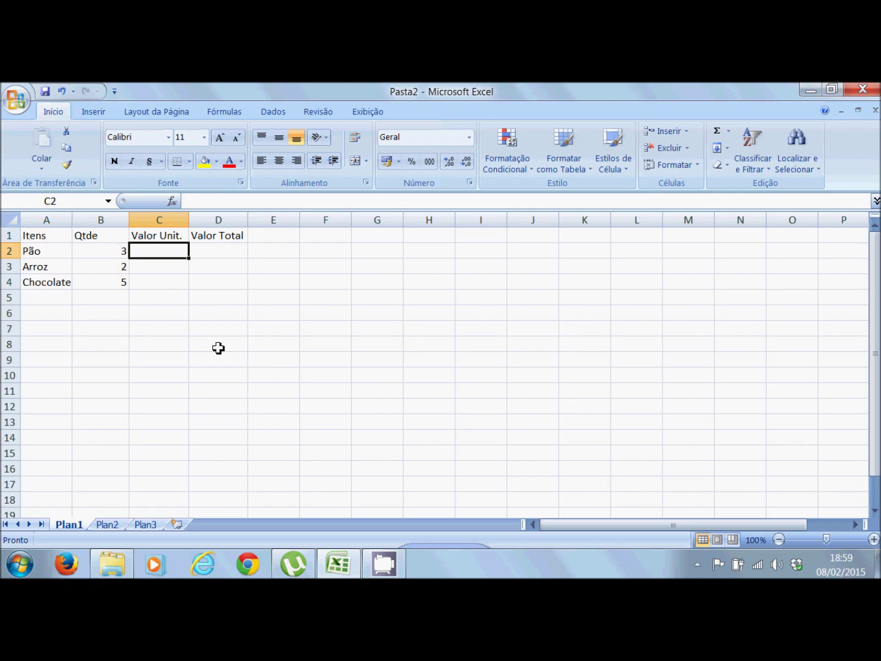
type("1,50")
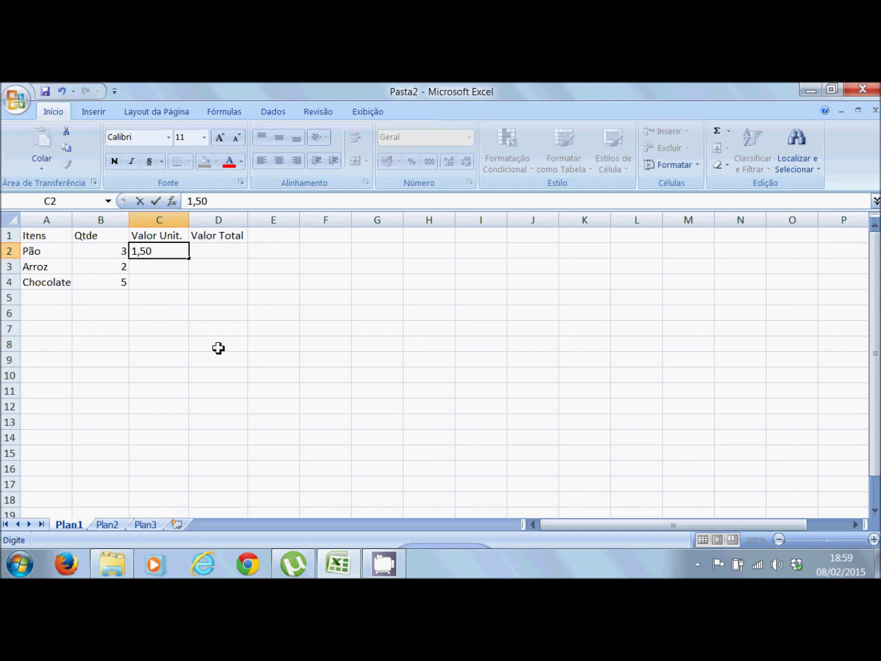
key("Return")
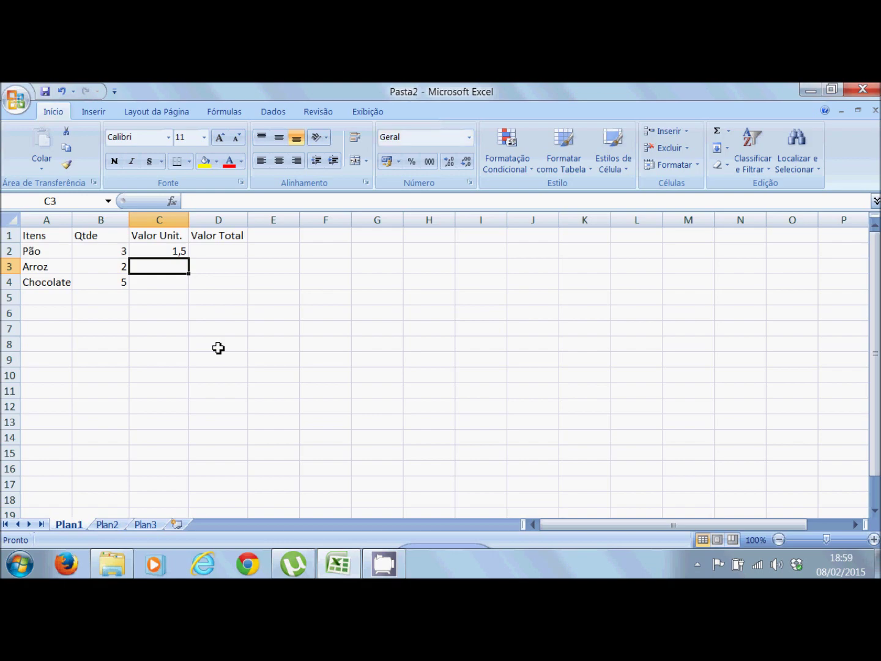
type("8,5")
type("50")
key("BackSpace")
type("5")
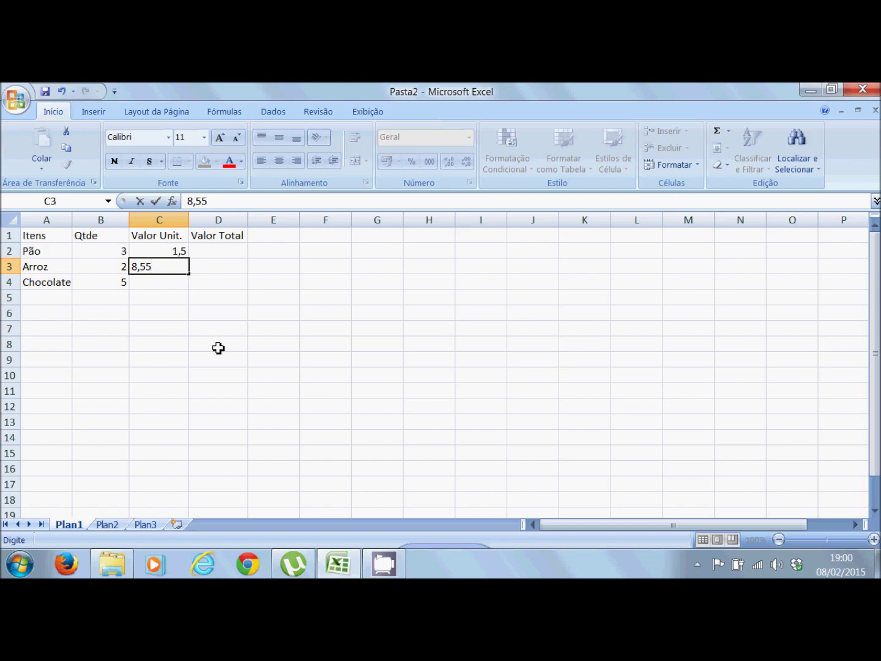
key("Return")
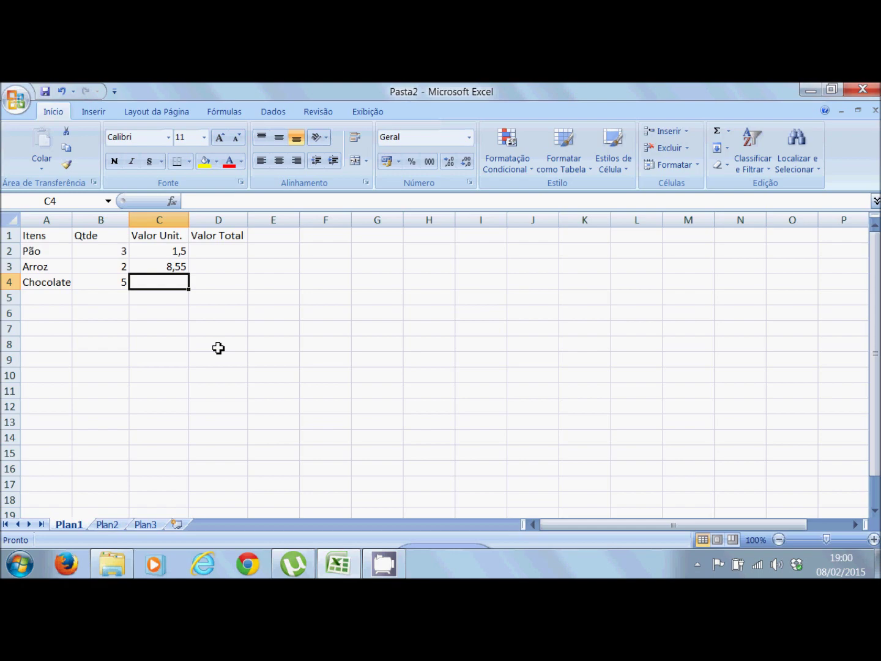
type("5,50")
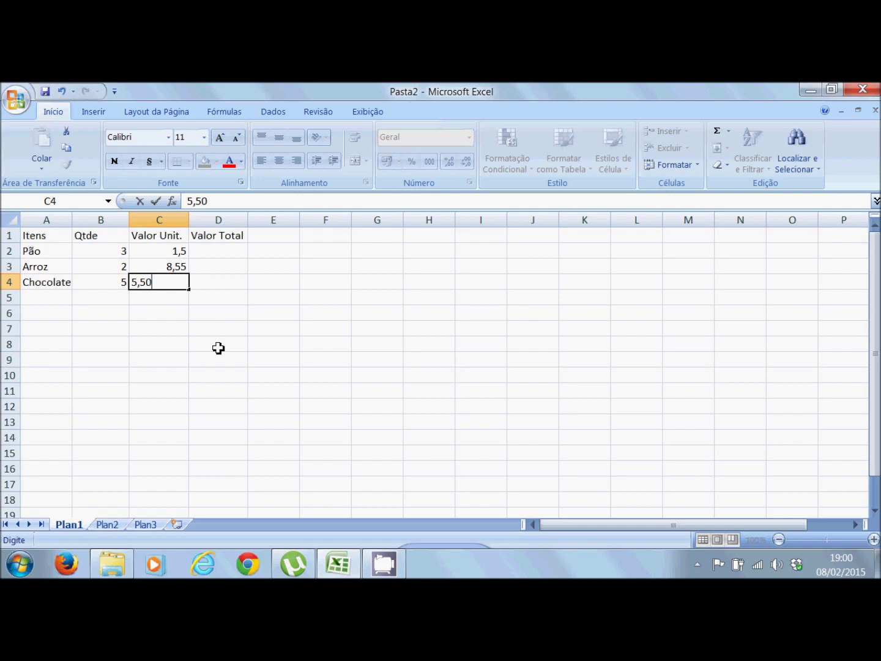
key("Return")
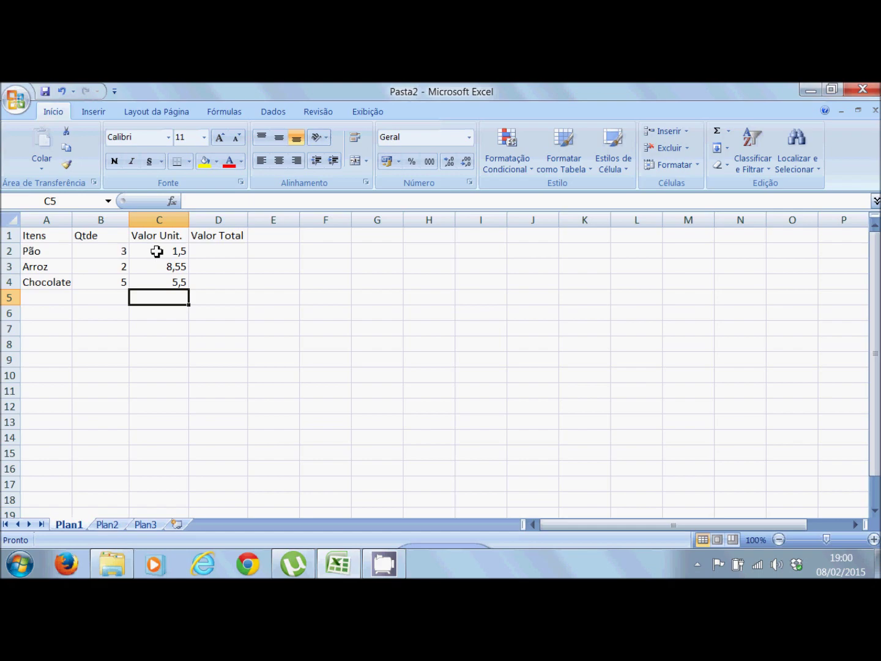
left_click_drag(157, 250, 159, 283)
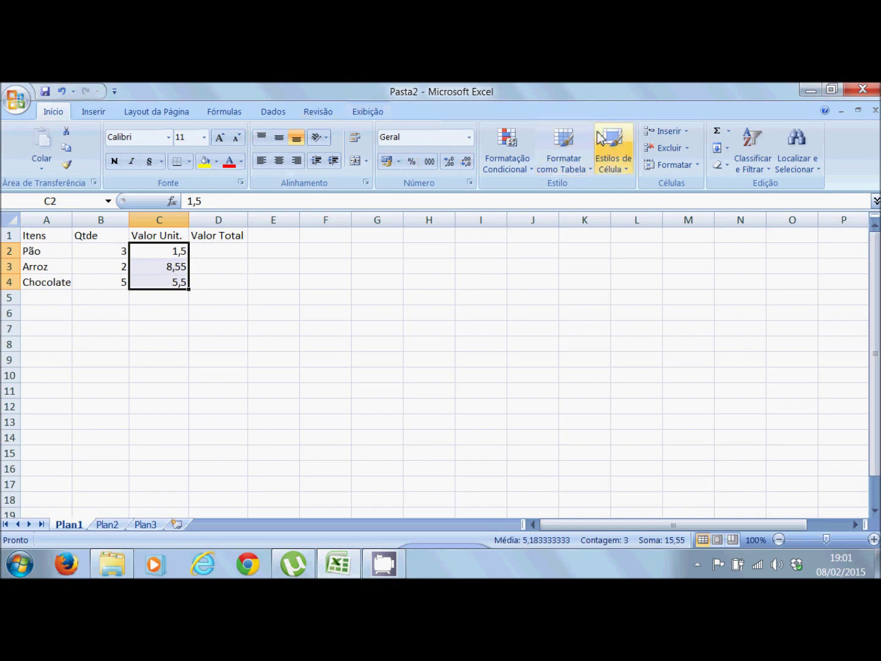
left_click(387, 162)
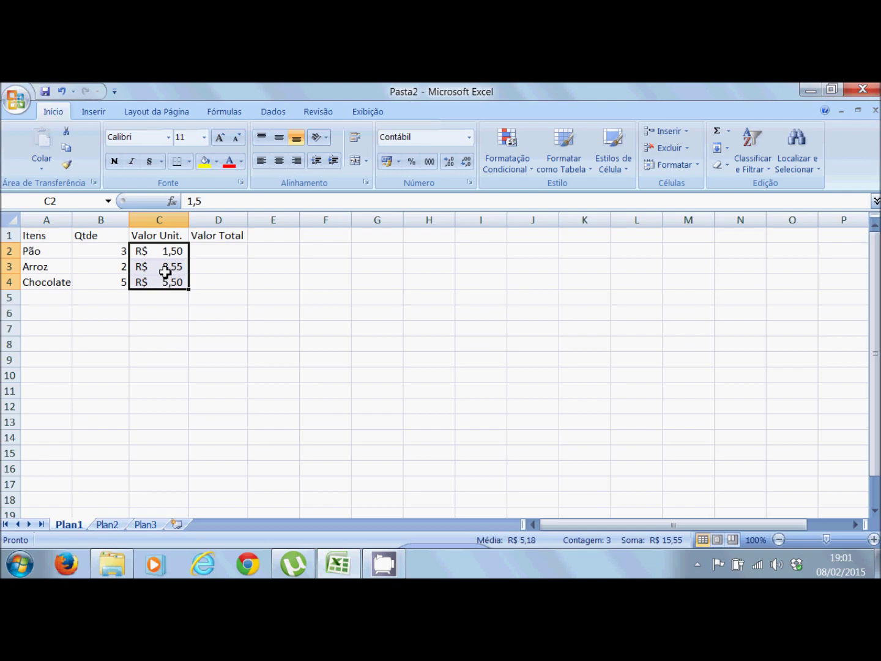
Enter the formula =(b2*c2) in cell D2 to multiply the quantity of Pão by its unit price.
left_click(200, 252)
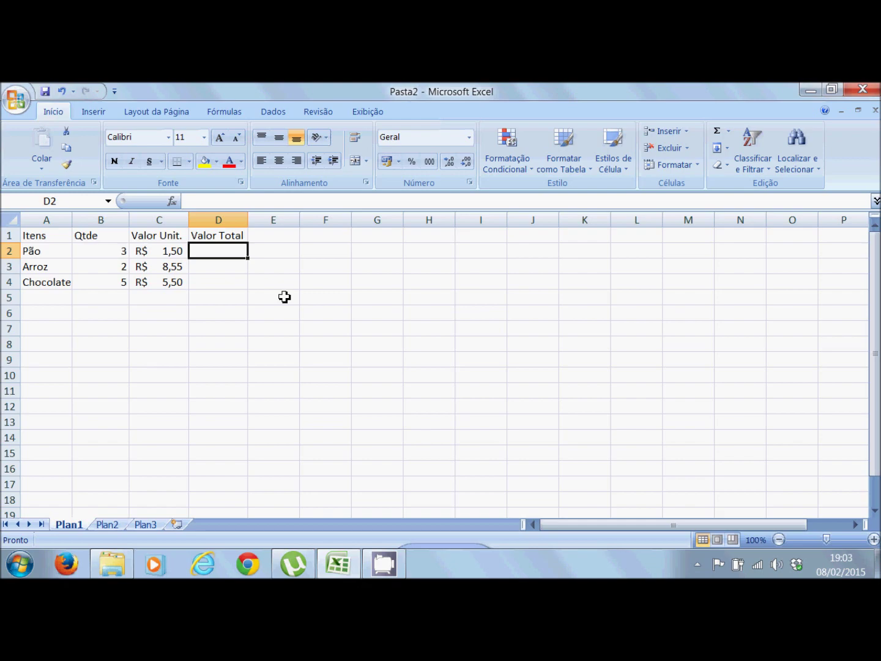
type("=")
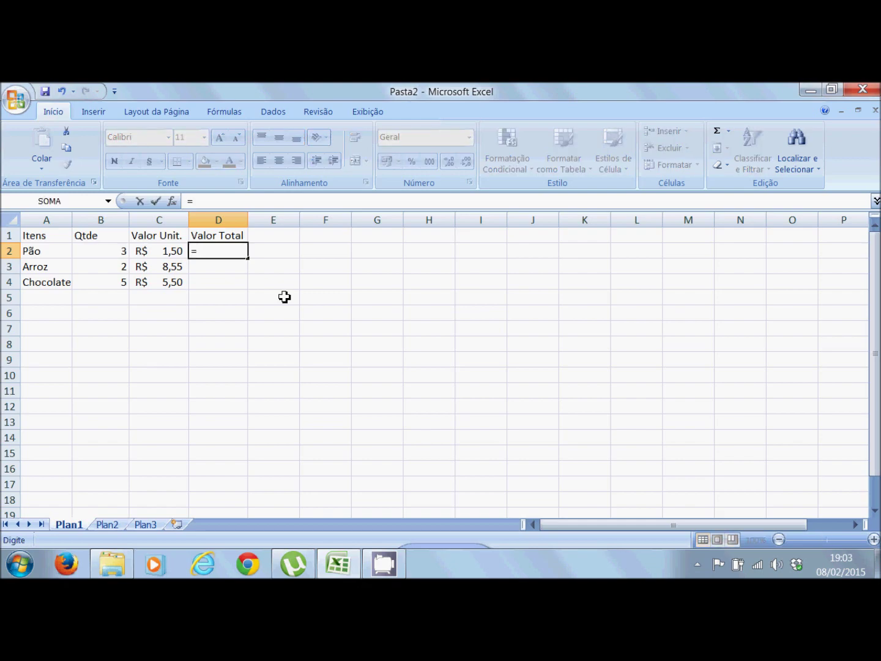
type("(")
type("b")
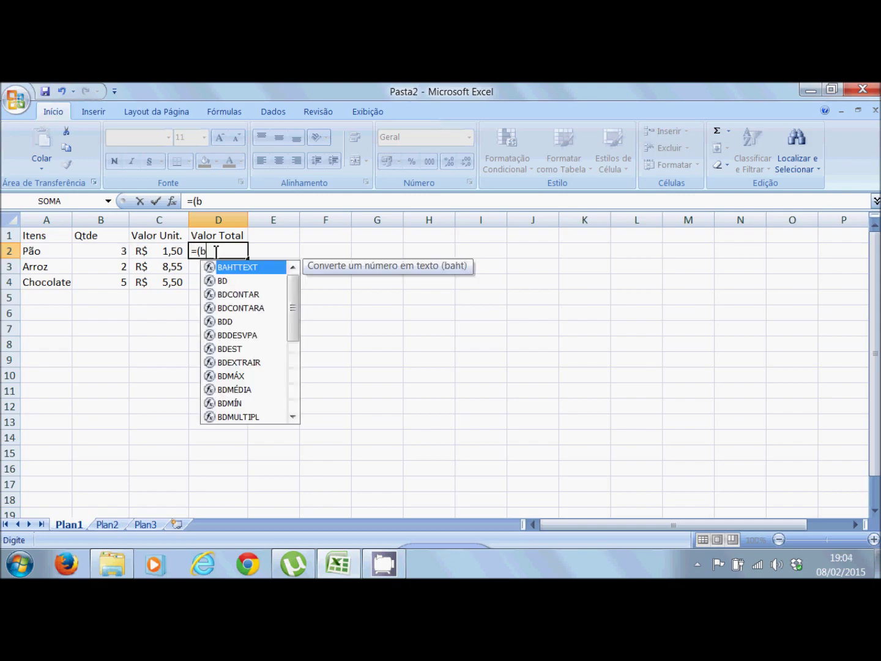
type("2")
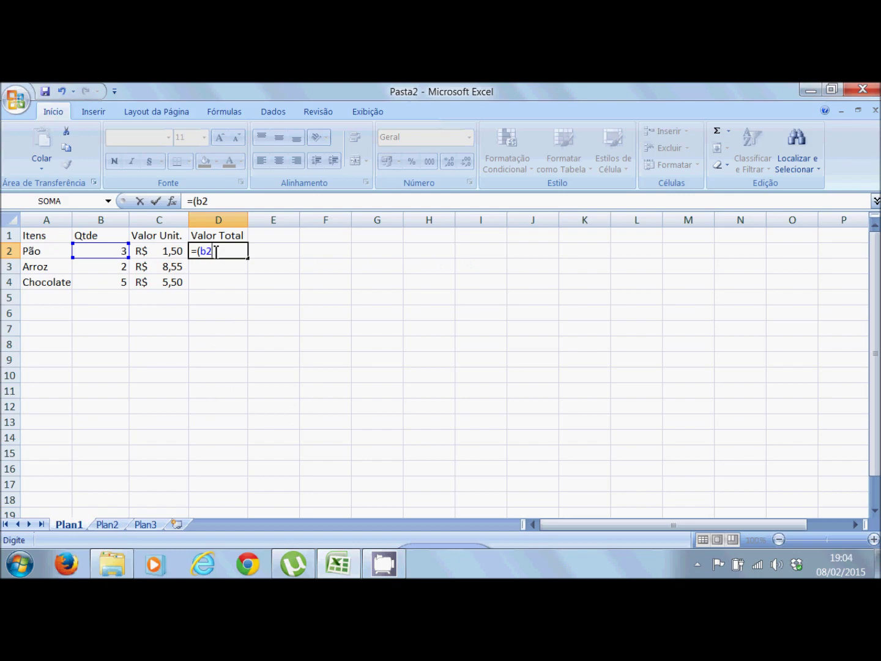
type("*")
type("c")
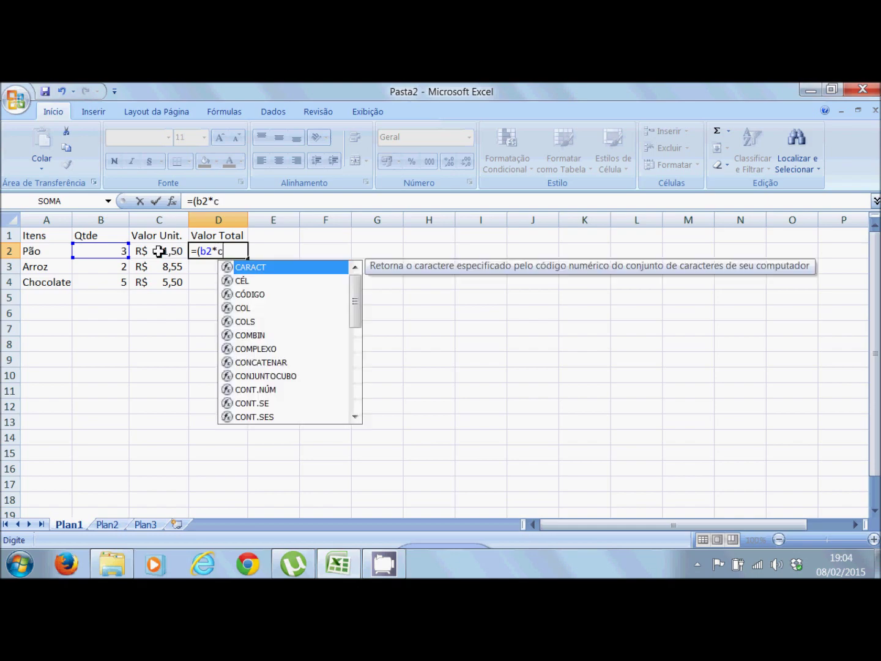
type("2")
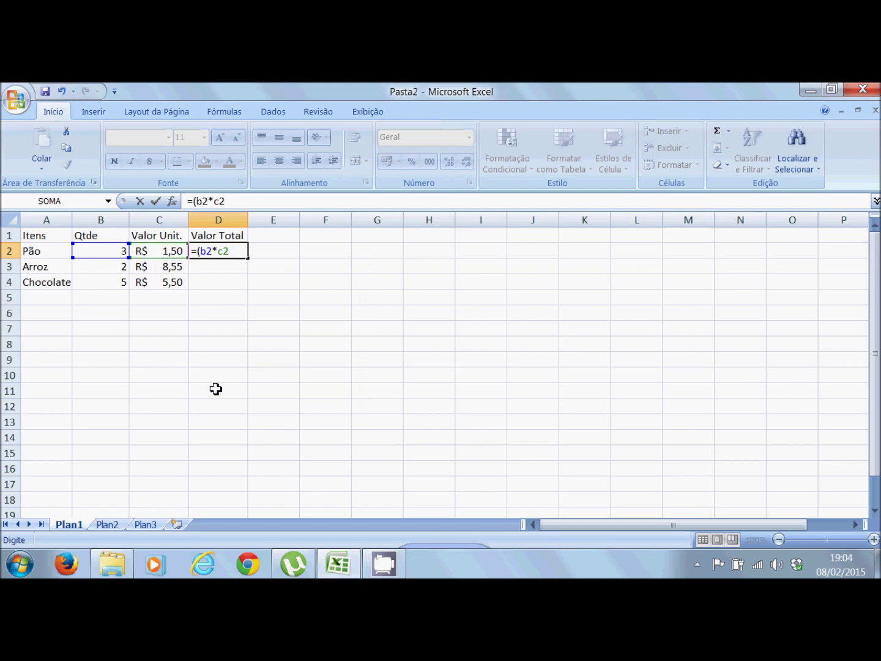
type(")")
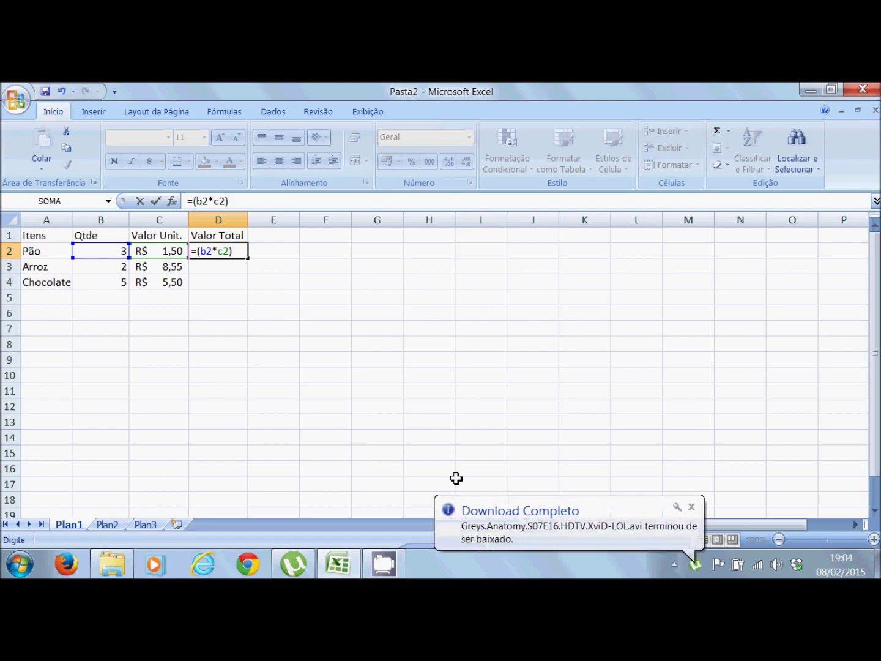
left_click(691, 509)
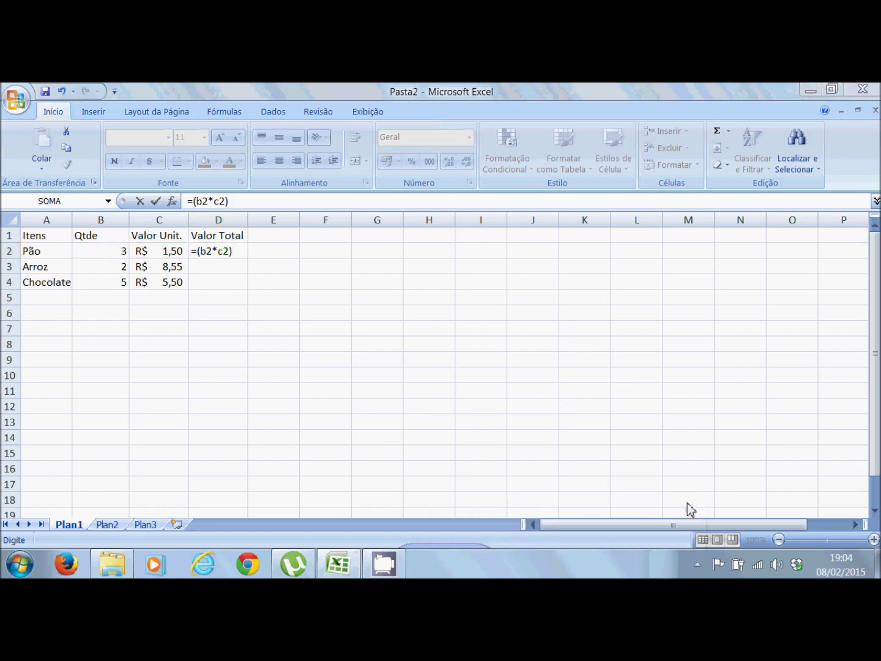
left_click(236, 253)
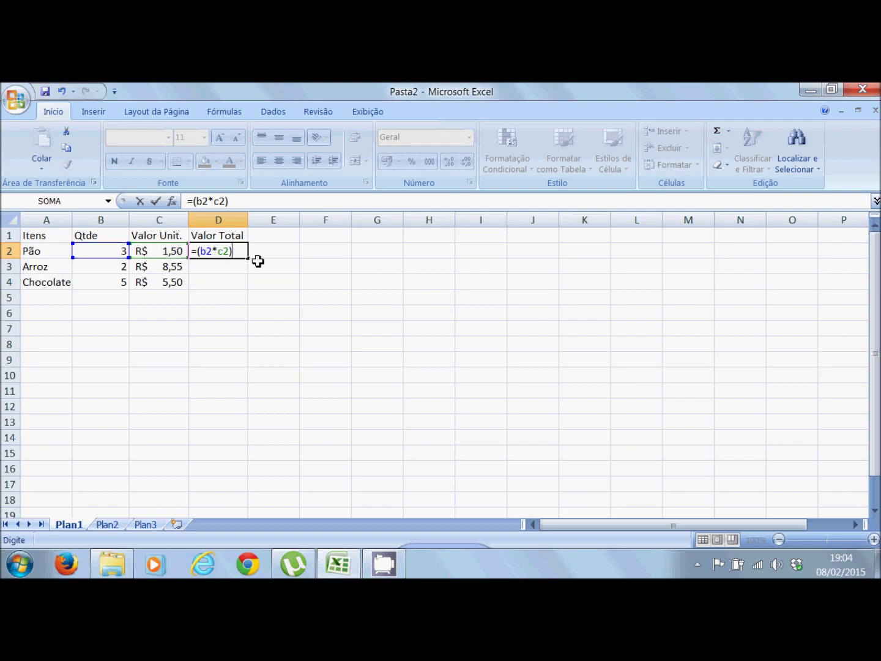
key("Return")
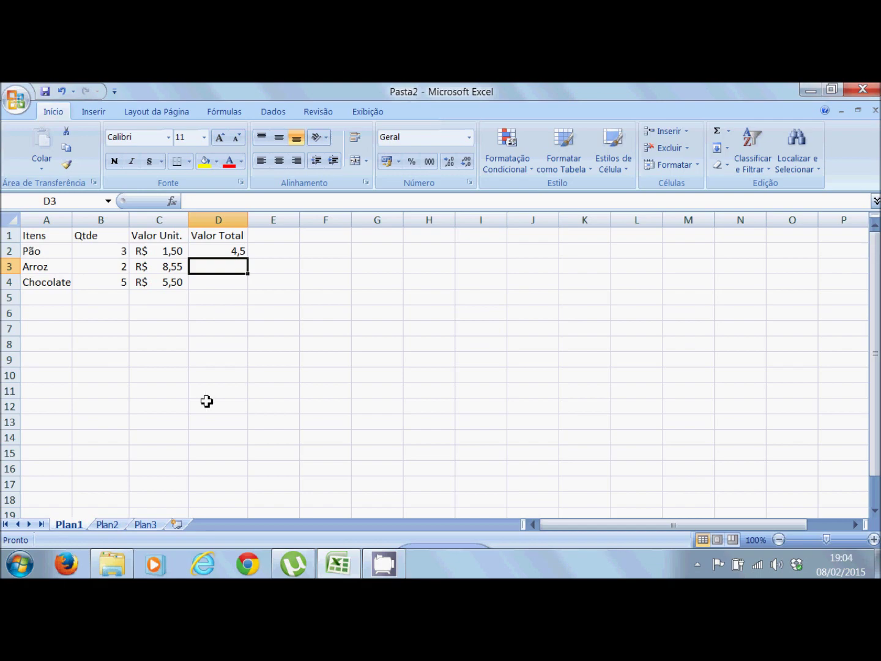
Set the quantity of Pão in cell B2 to 4 and open the formula in cell D2 for editing.
left_click(112, 250)
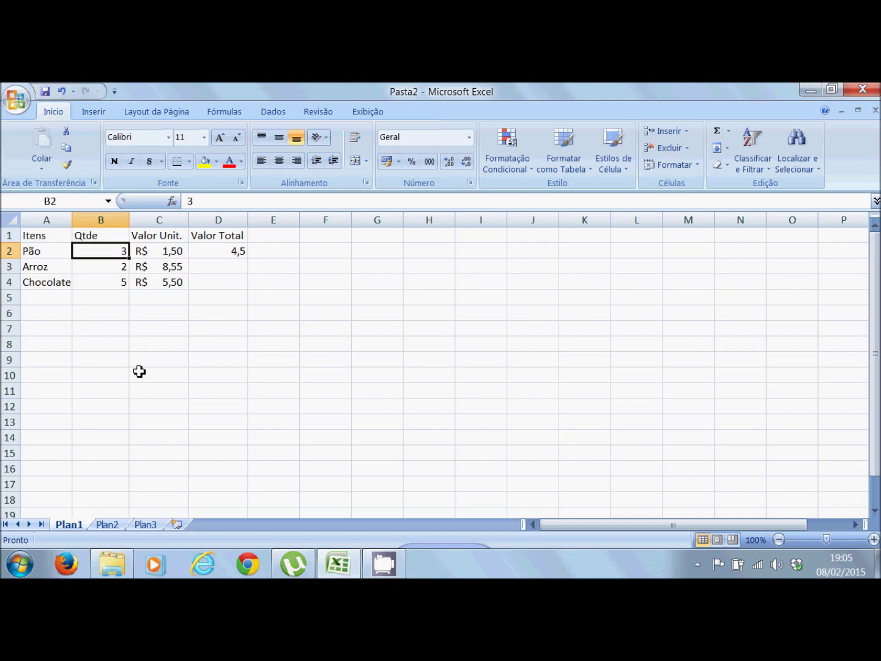
type("4")
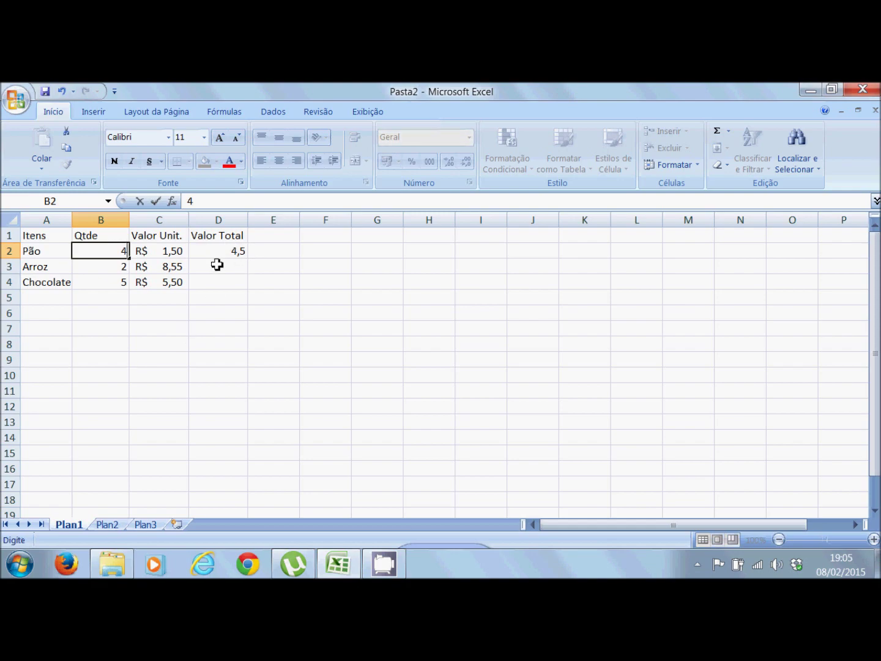
key("Return")
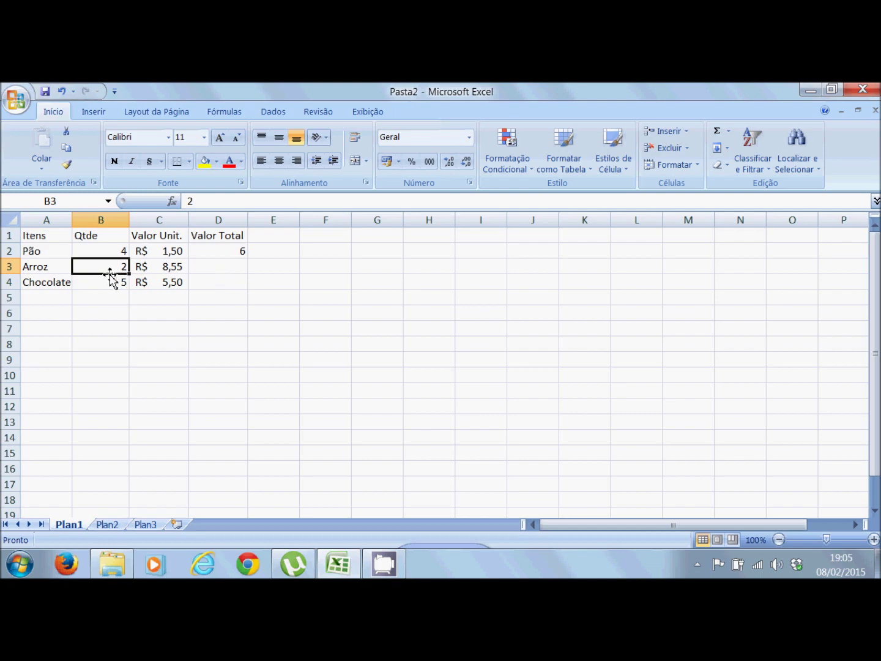
double_click(233, 250)
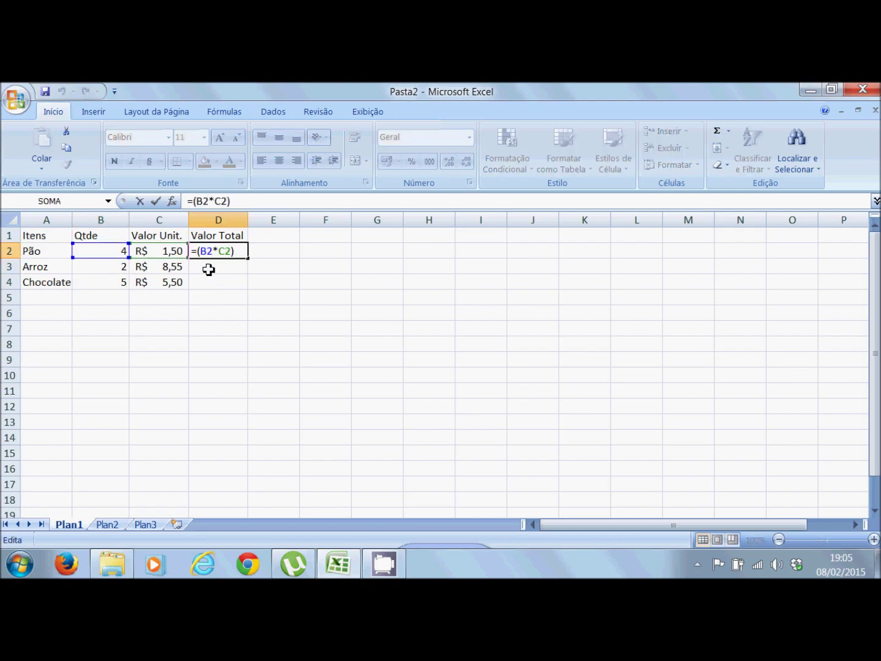